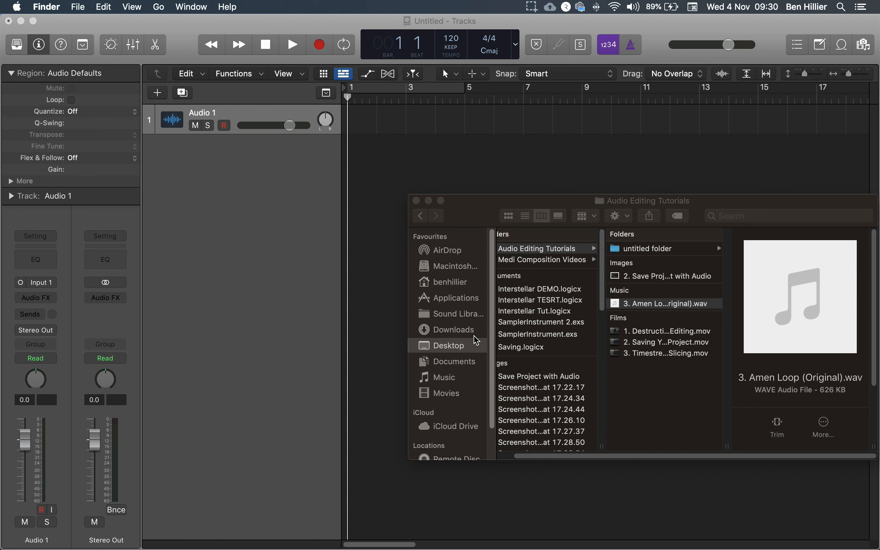
# - Import the 3. Amen Loop (Original).wav file from the Finder window onto the audio track at bar 1
pyautogui.moveTo(471, 217); pyautogui.dragTo(389, 219)
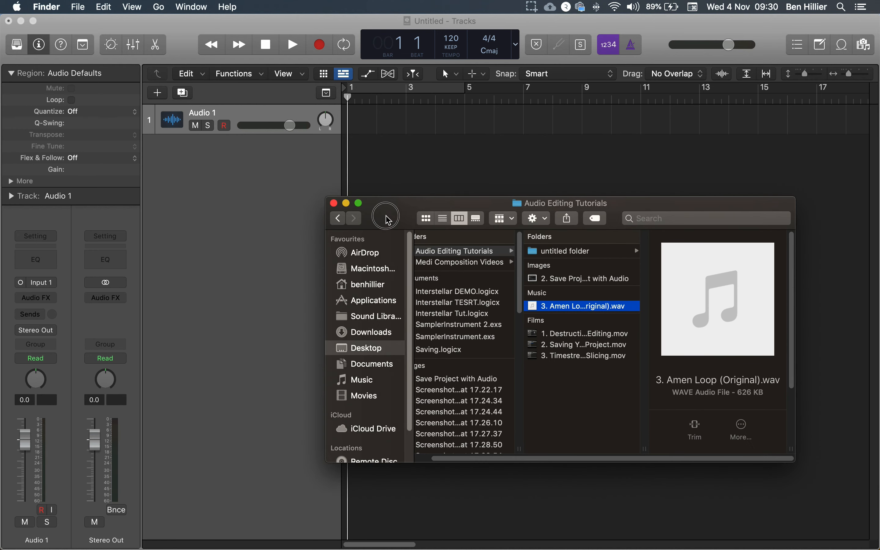
pyautogui.moveTo(567, 311); pyautogui.dragTo(352, 124)
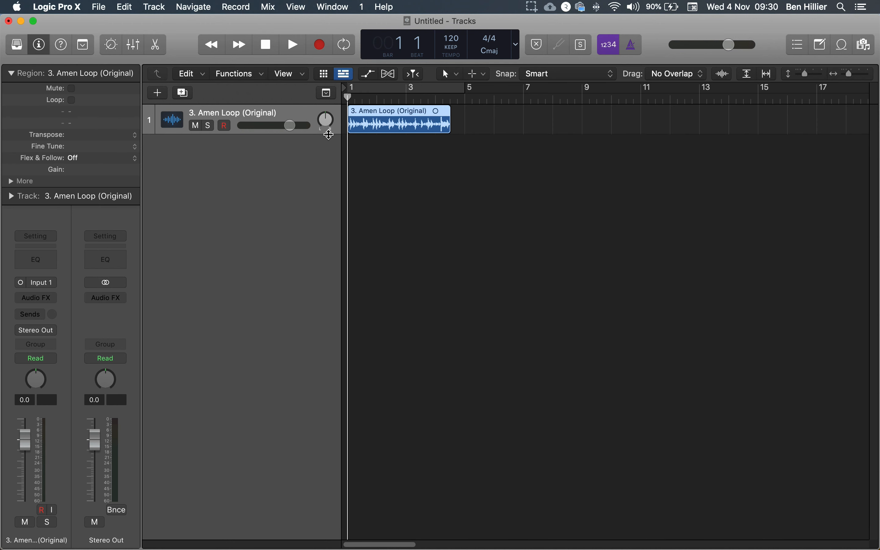
# - Set the project tempo to 170 BPM
pyautogui.moveTo(318, 134); pyautogui.dragTo(327, 282)
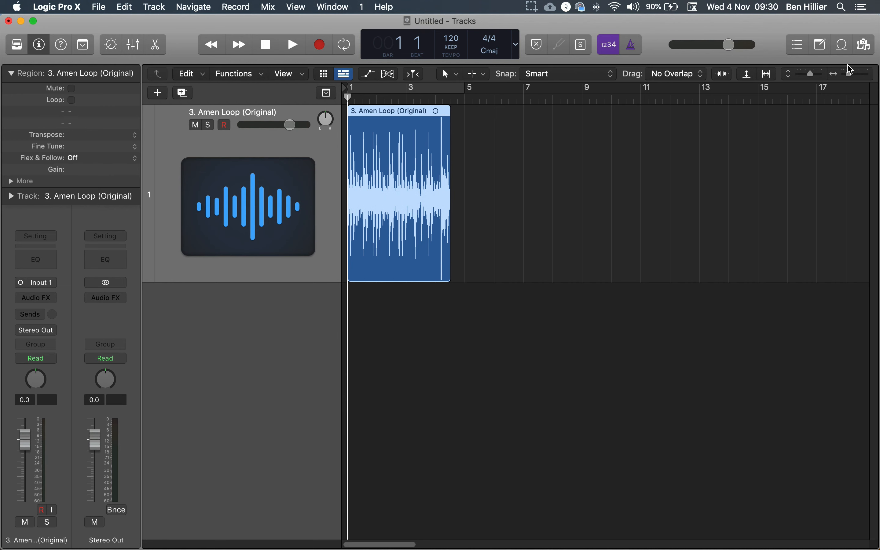
pyautogui.press('super+Right')
pyautogui.press('super+Right')
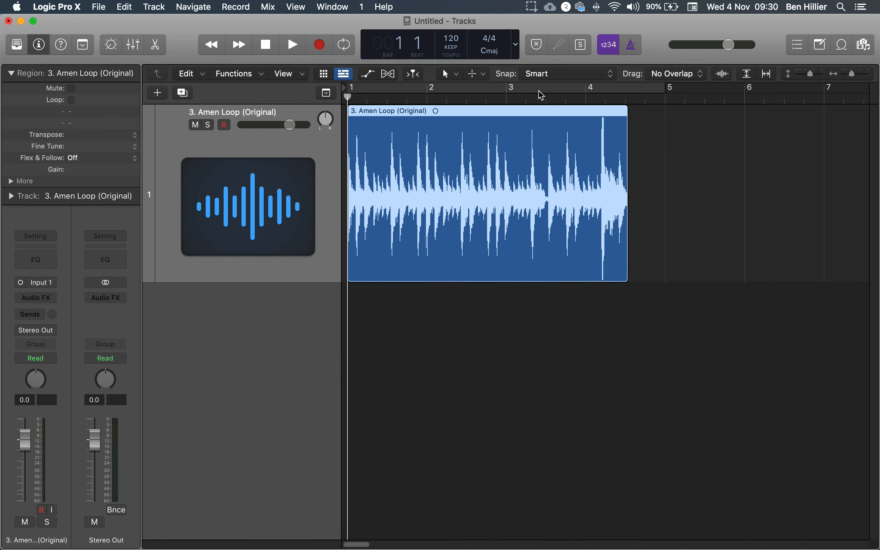
pyautogui.moveTo(468, 43); pyautogui.dragTo(455, 2)
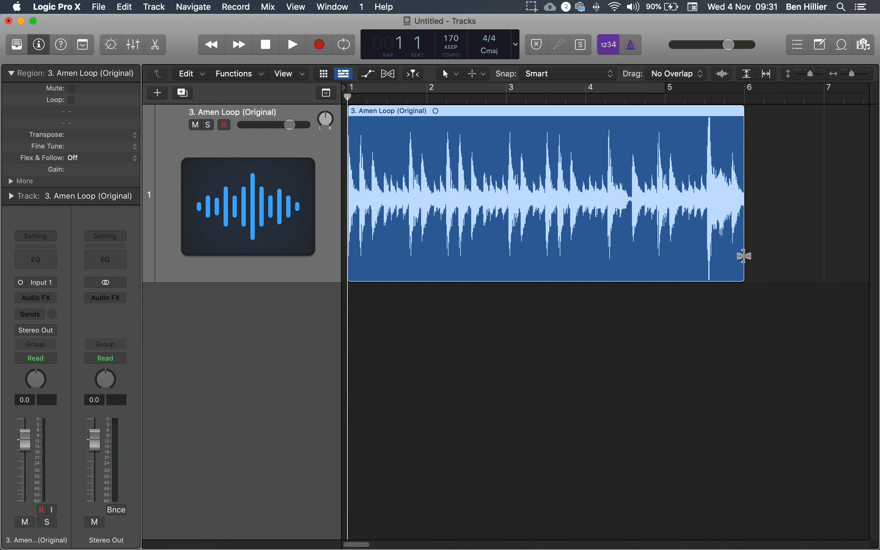
# - Time-stretch the loop region so it ends exactly at bar 5, four bars long
pyautogui.moveTo(744, 256); pyautogui.dragTo(665, 253)
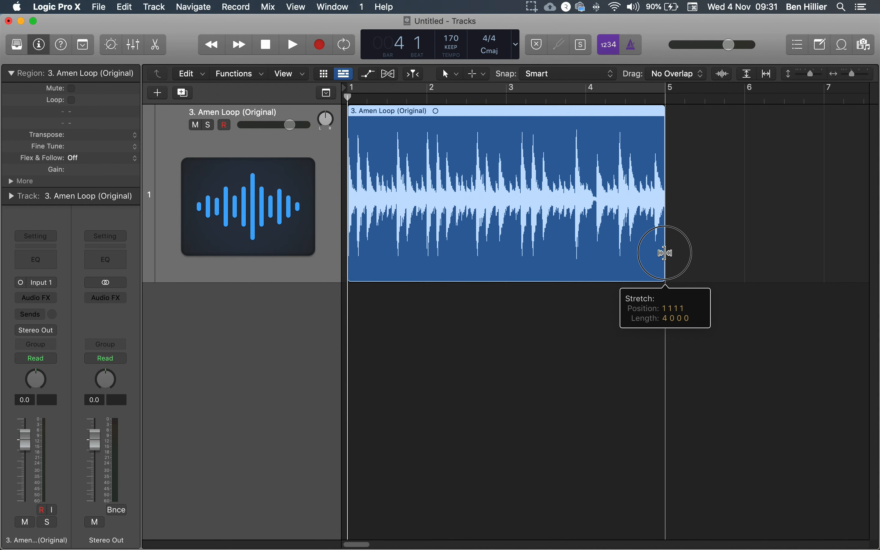
pyautogui.moveTo(665, 253); pyautogui.dragTo(665, 252)
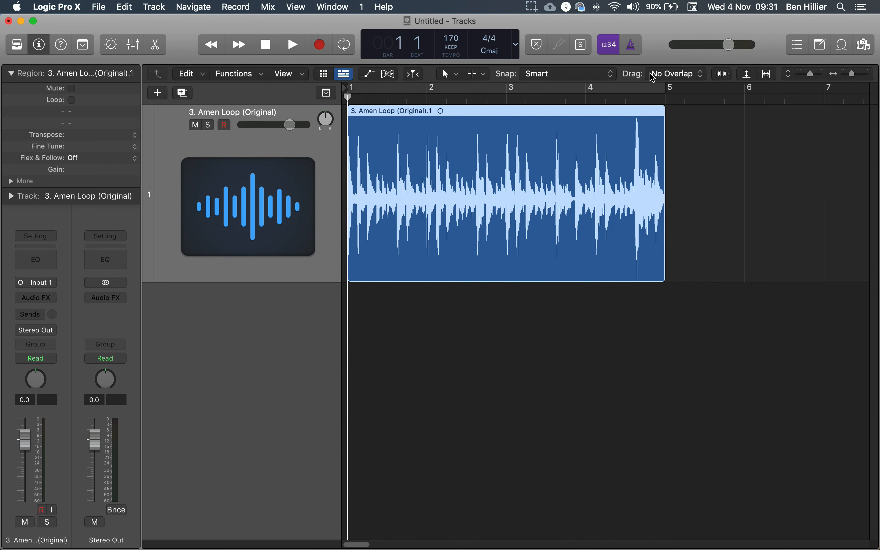
# - Play back the stretched loop and stop playback
pyautogui.click(632, 45)
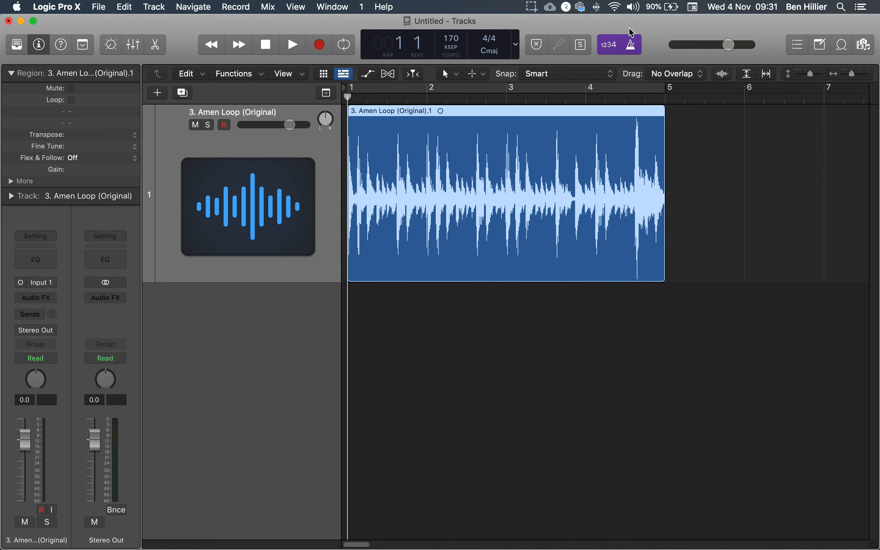
pyautogui.press('space')
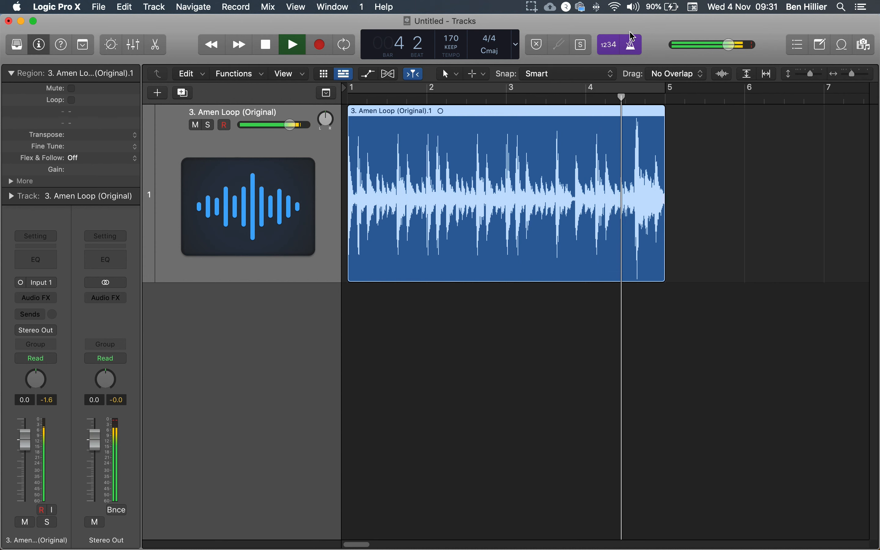
pyautogui.press('space')
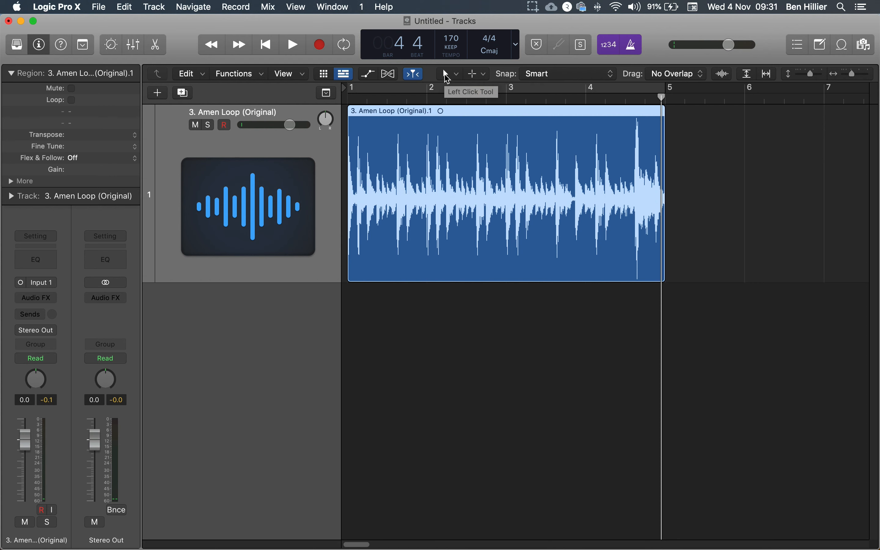
# - Slice the loop region into eight equal segments with the Scissors tool
pyautogui.click(444, 73)
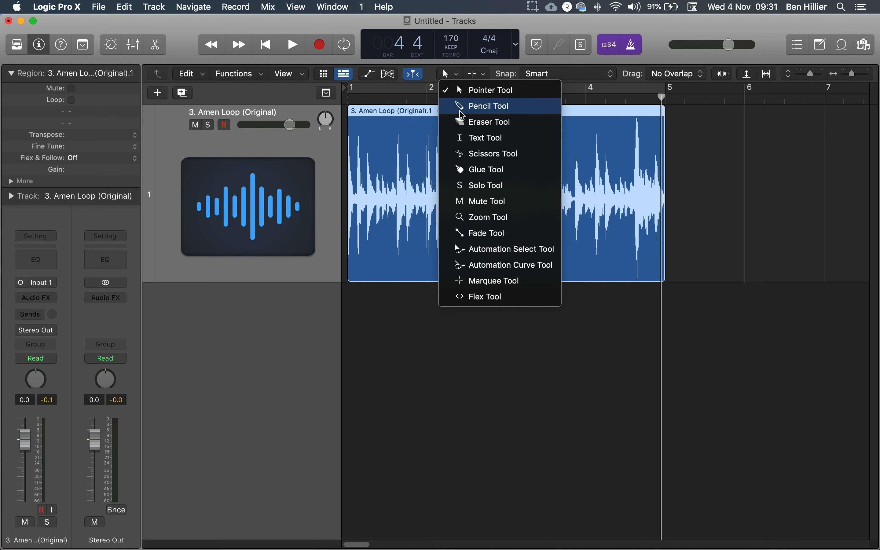
pyautogui.click(467, 159)
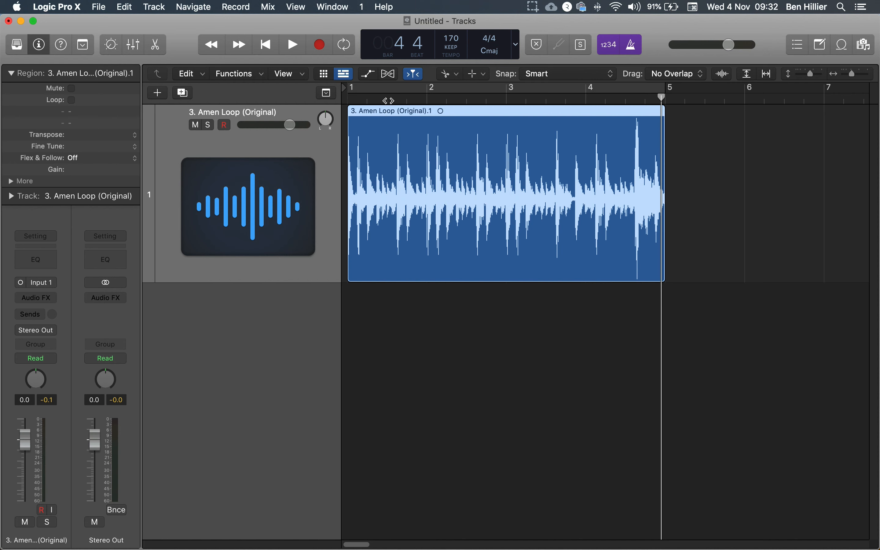
pyautogui.keyDown('alt'); pyautogui.click(388, 128); pyautogui.keyUp('alt')
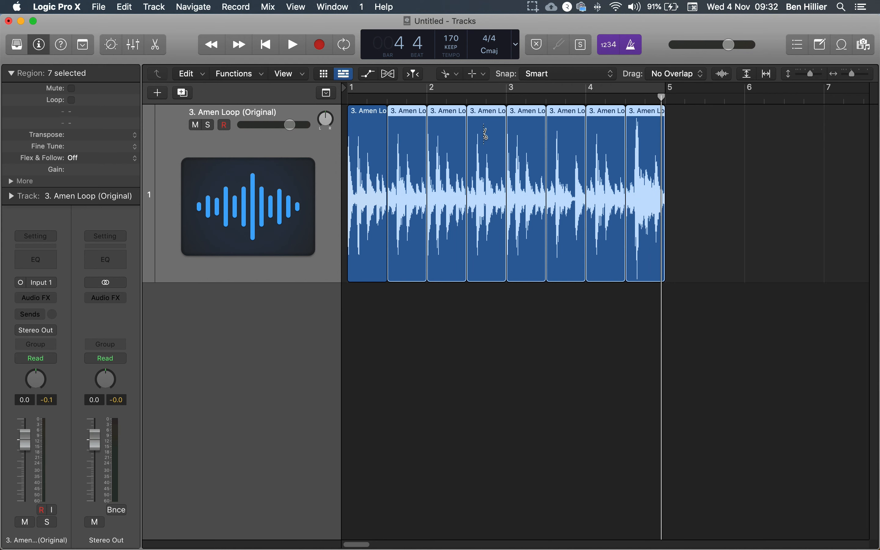
# - Switch back to the Pointer tool and select all eight slices on the audio track
pyautogui.click(448, 74)
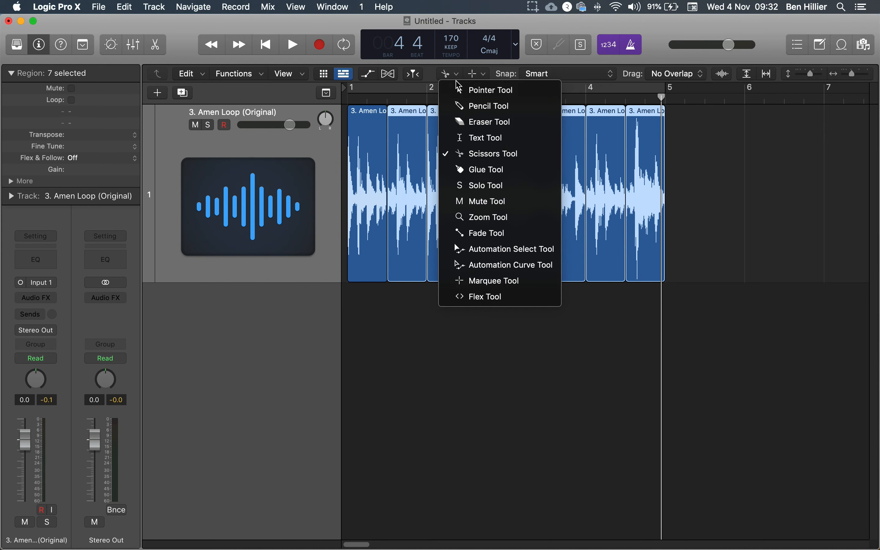
pyautogui.click(461, 90)
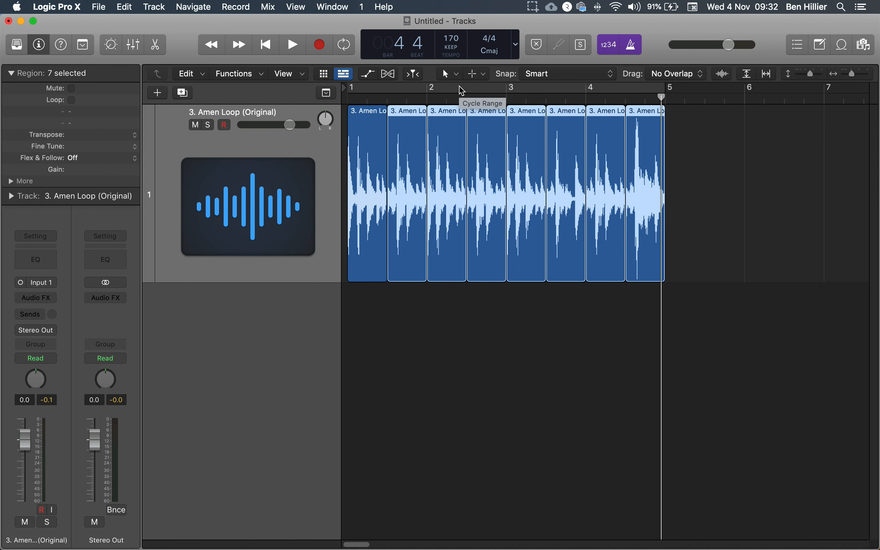
pyautogui.click(453, 285)
pyautogui.click(443, 103)
pyautogui.moveTo(444, 118)
pyautogui.mouseDown()
pyautogui.moveTo(456, 348)
pyautogui.moveTo(570, 315)
pyautogui.moveTo(444, 137)
pyautogui.mouseUp()
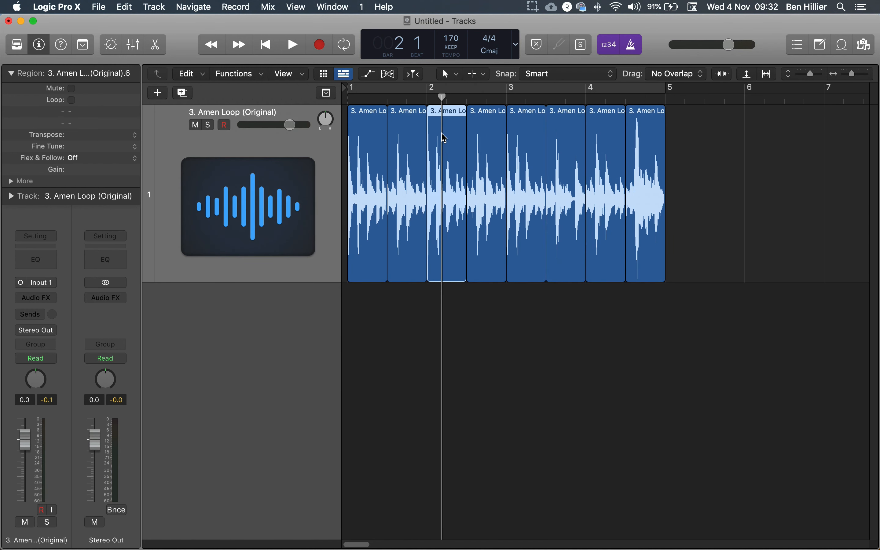
pyautogui.click(323, 178)
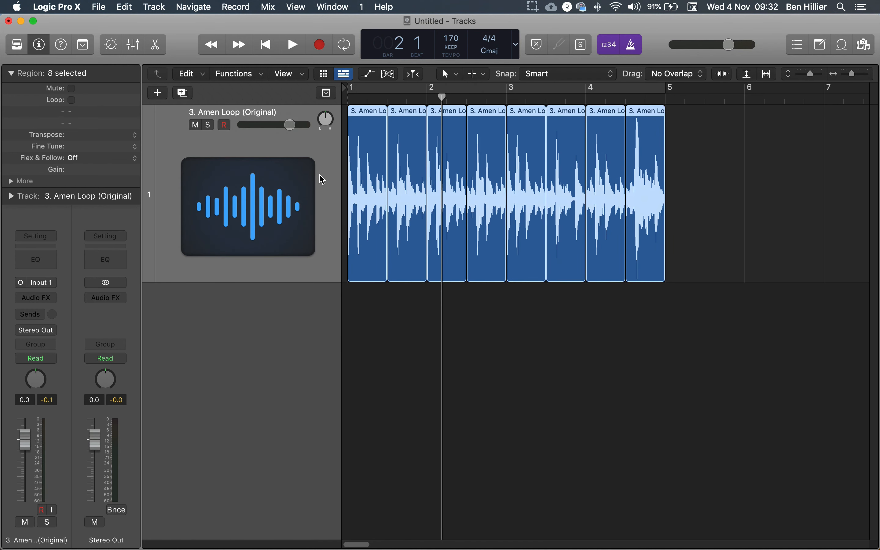
pyautogui.moveTo(285, 280); pyautogui.dragTo(306, 187)
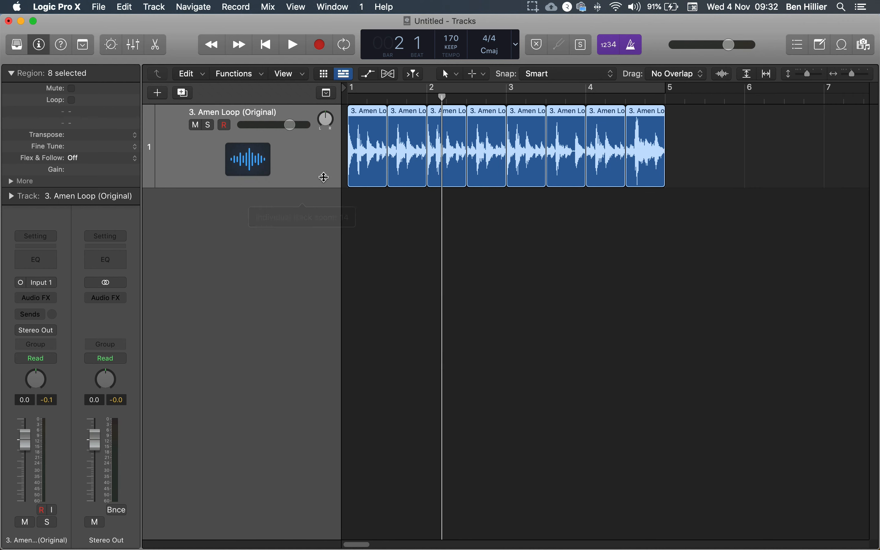
# - Open the new track dialog with Software Instrument chosen and its details shown
pyautogui.click(157, 93)
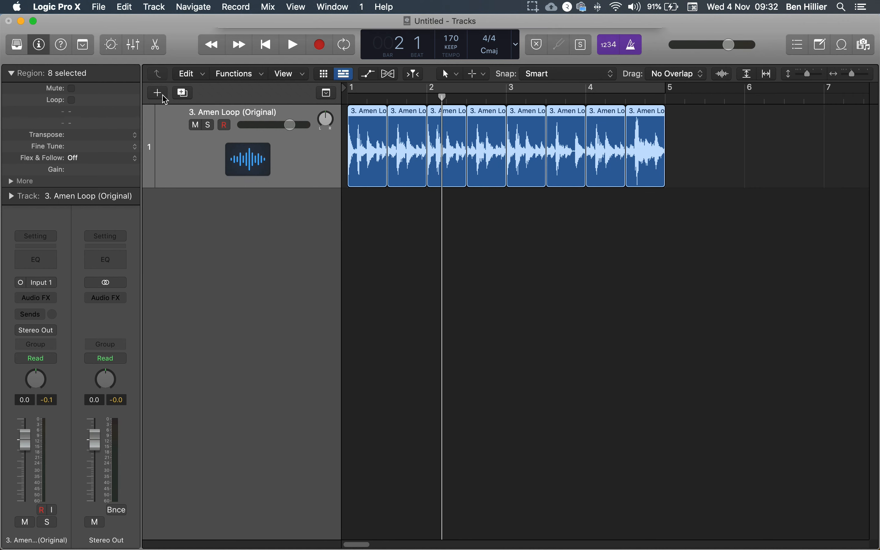
pyautogui.click(312, 62)
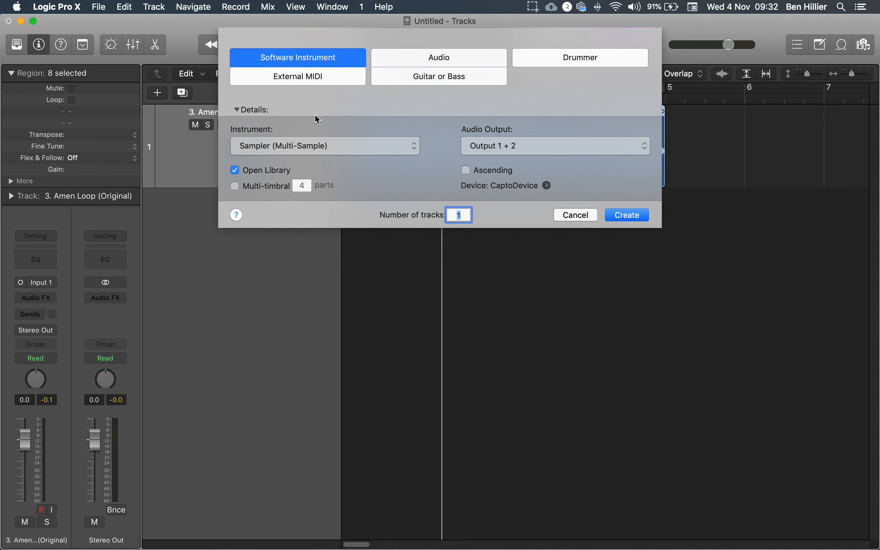
pyautogui.click(238, 110)
pyautogui.click(239, 109)
pyautogui.click(239, 109)
pyautogui.click(237, 110)
pyautogui.click(237, 110)
pyautogui.click(239, 110)
# - Create one Software Instrument track using the Sampler (Multi-Sample) instrument
pyautogui.click(291, 151)
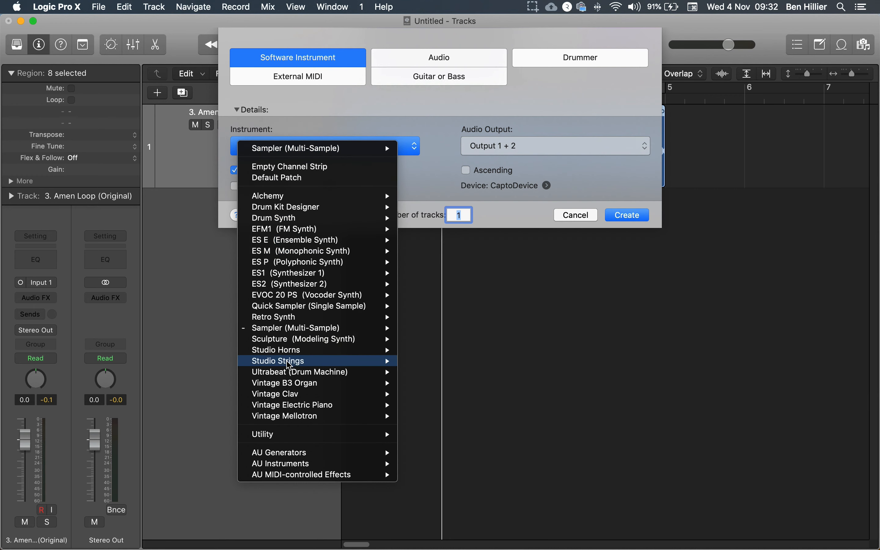
pyautogui.moveTo(283, 329)
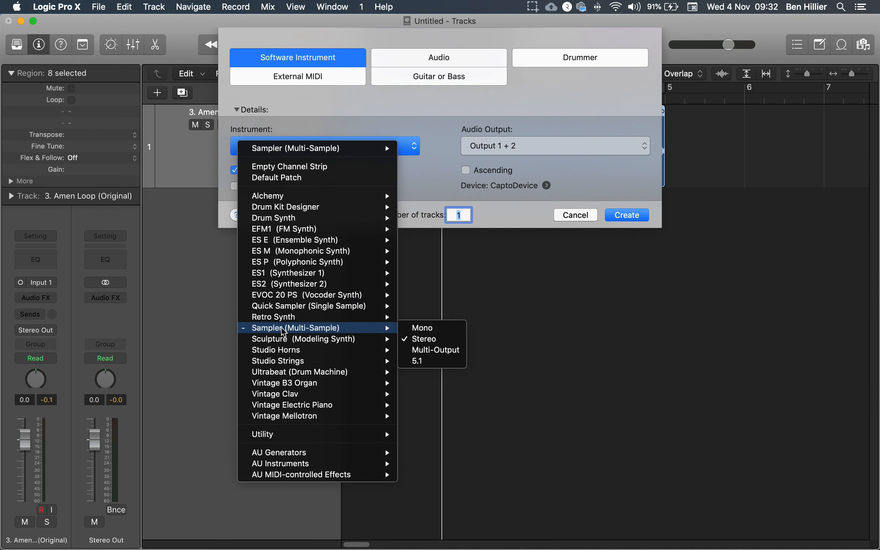
pyautogui.click(309, 101)
pyautogui.click(243, 110)
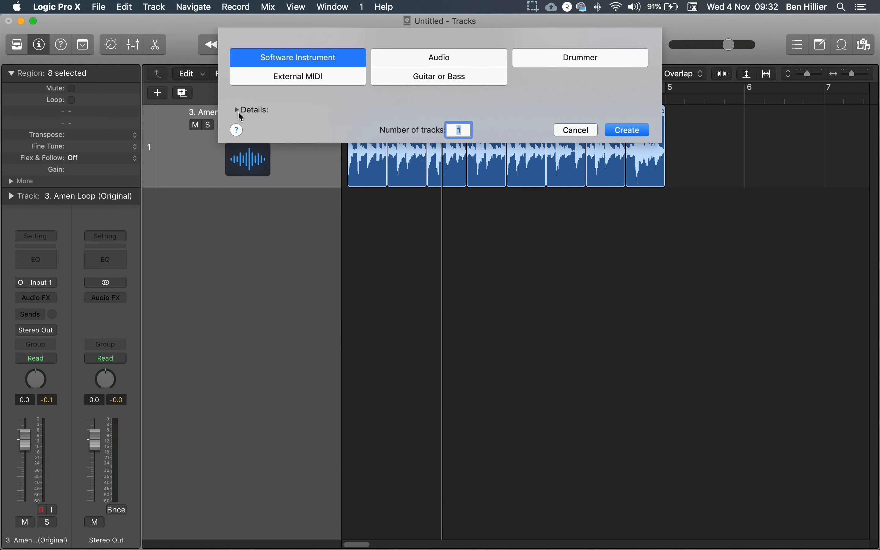
pyautogui.click(237, 110)
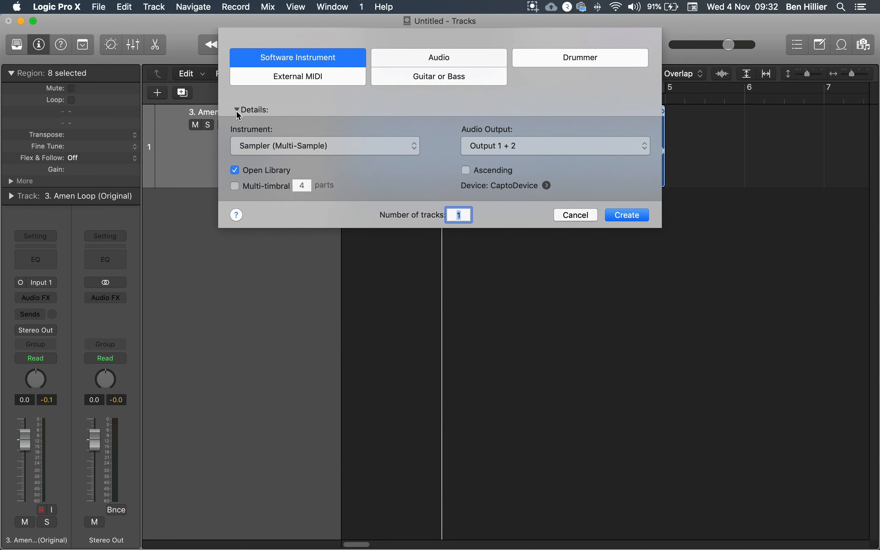
pyautogui.click(346, 153)
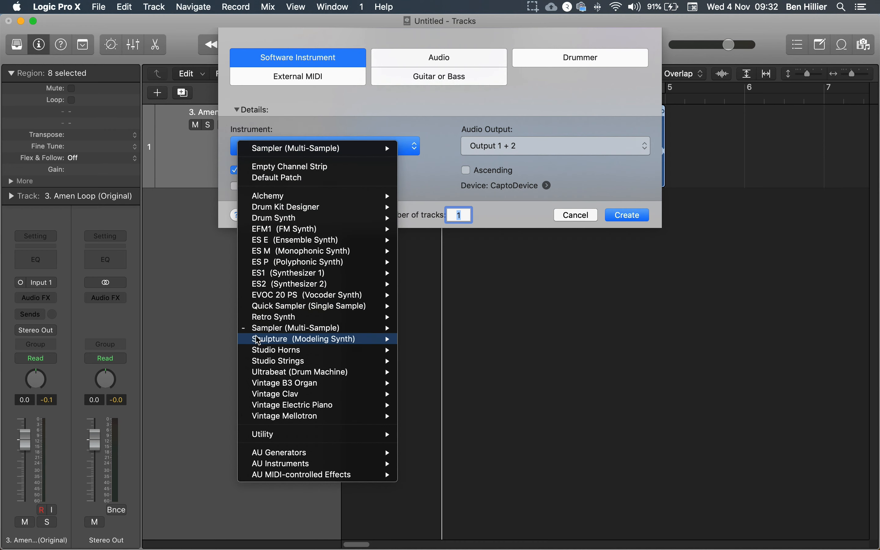
pyautogui.moveTo(364, 328)
pyautogui.click(451, 342)
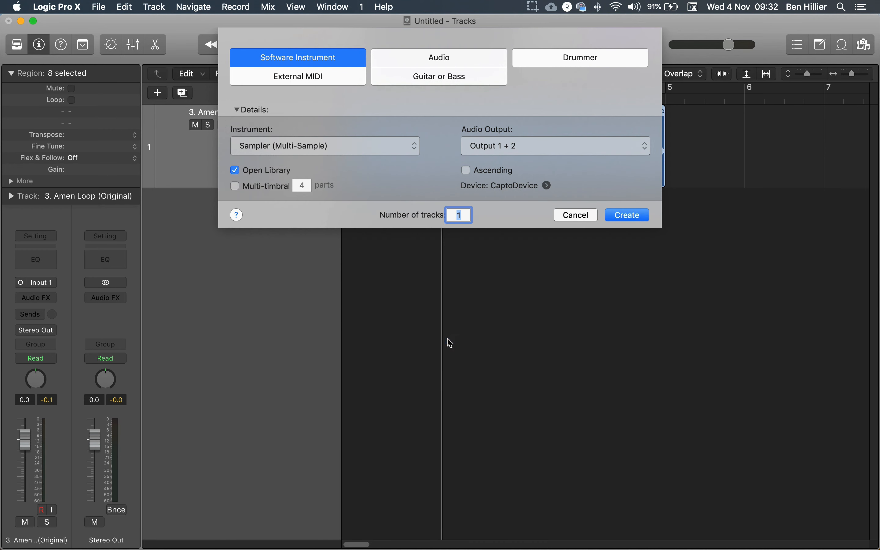
pyautogui.click(628, 215)
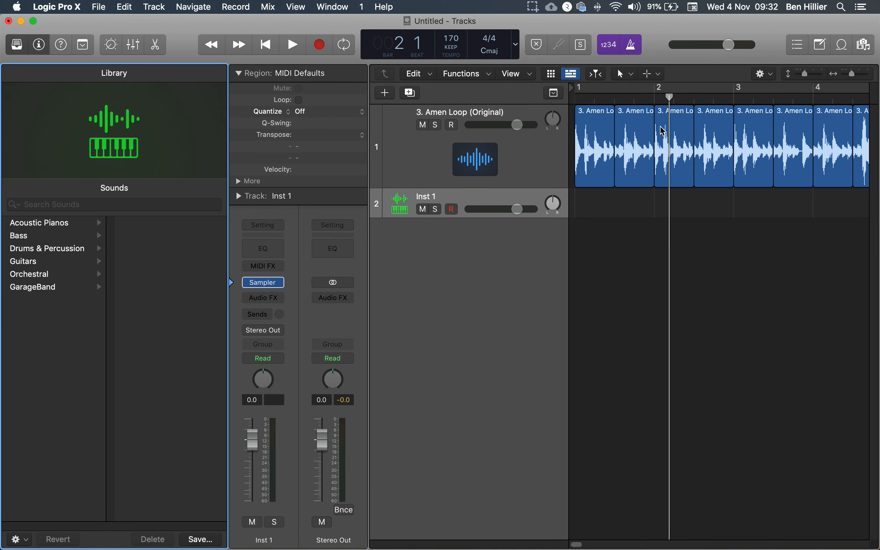
pyautogui.moveTo(161, 152)
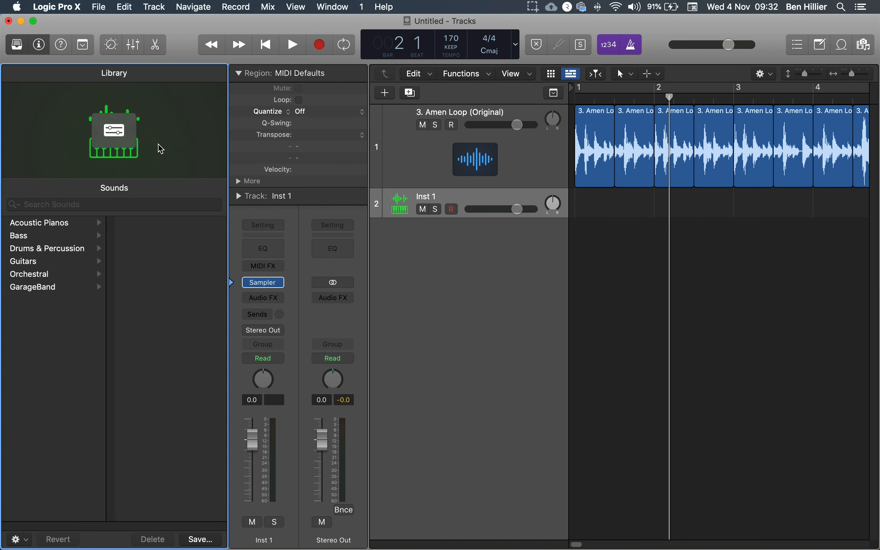
pyautogui.click(118, 135)
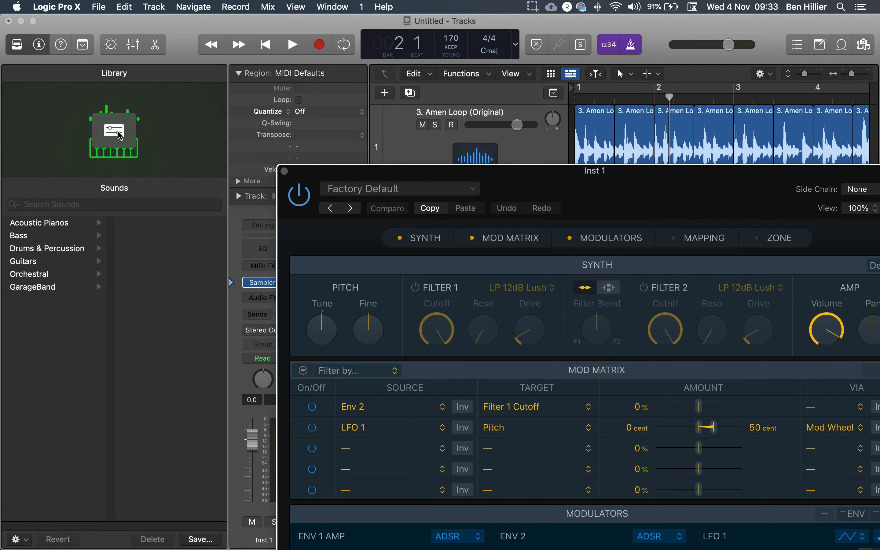
pyautogui.click(115, 132)
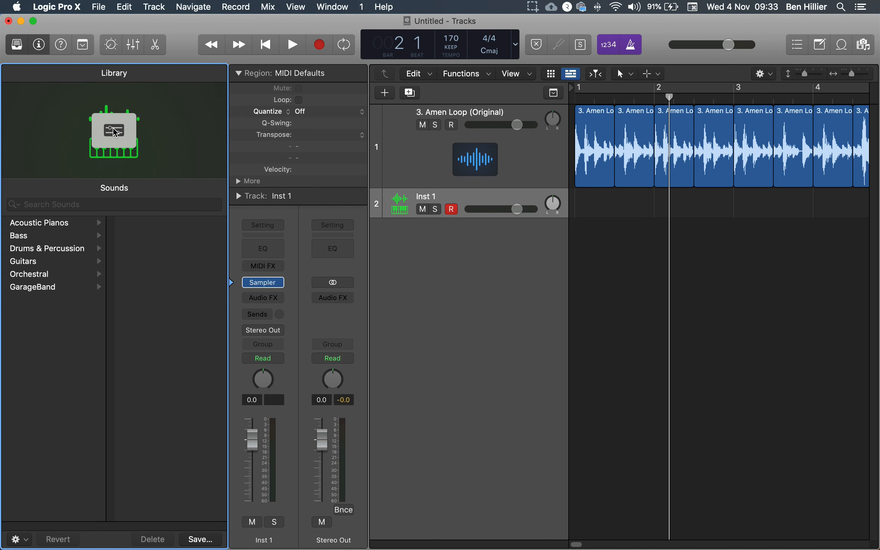
pyautogui.click(115, 133)
pyautogui.click(115, 133)
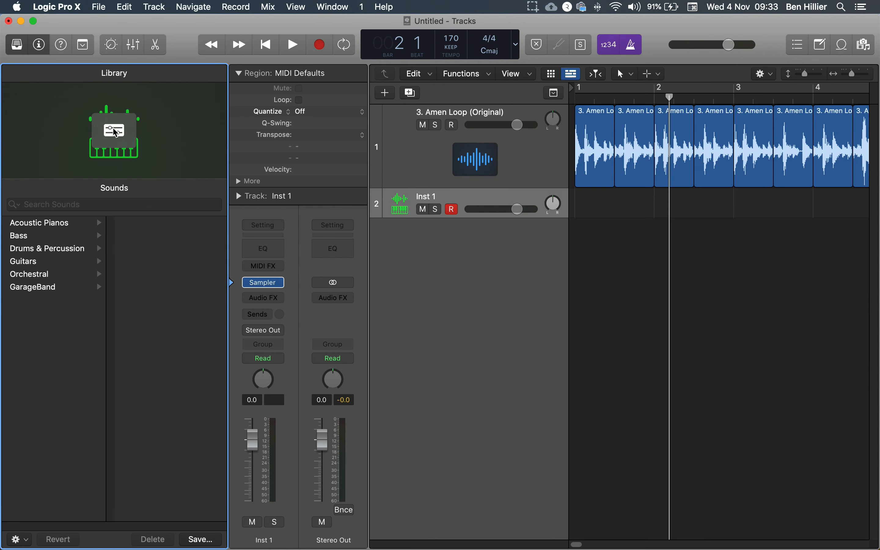
# - Close the Library panel and redisplay the Inspector
pyautogui.click(7, 44)
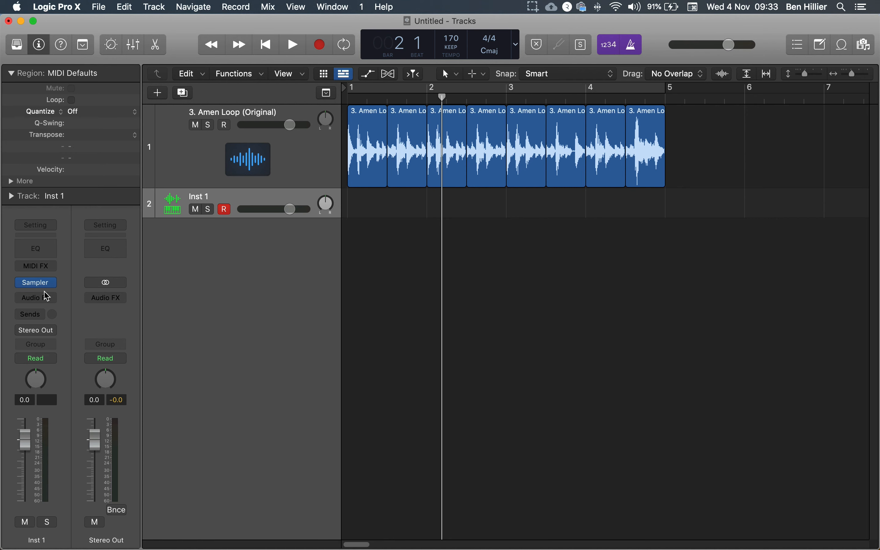
pyautogui.click(39, 46)
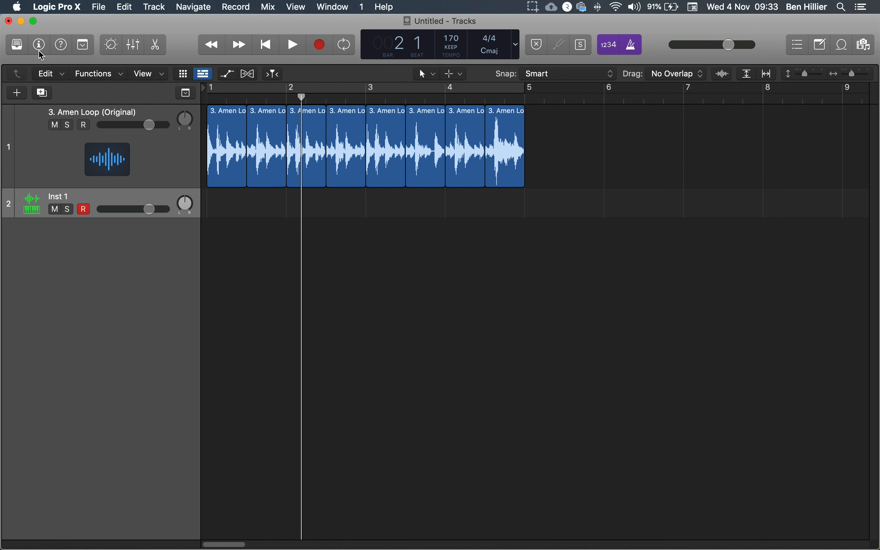
pyautogui.click(39, 51)
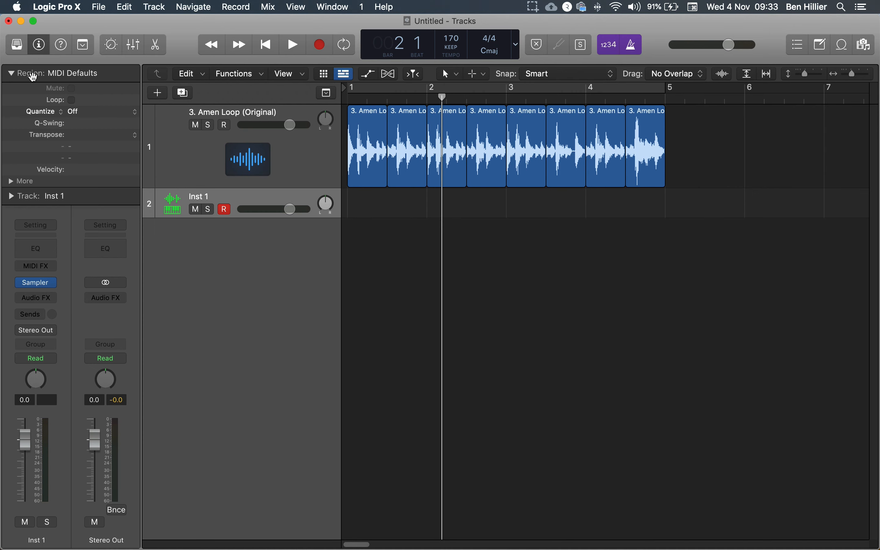
# - Open the Sampler plug-in window on the Inst 1 track and reposition it
pyautogui.click(36, 284)
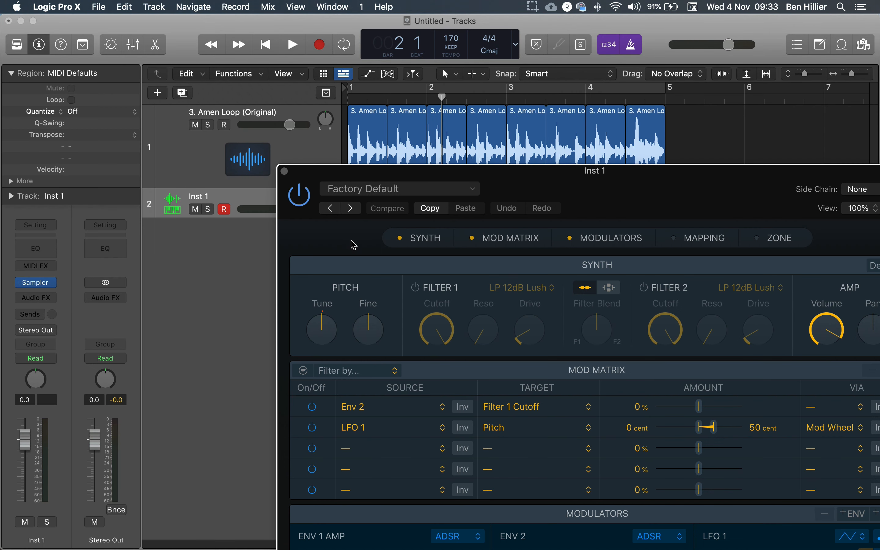
pyautogui.moveTo(530, 174); pyautogui.dragTo(375, 31)
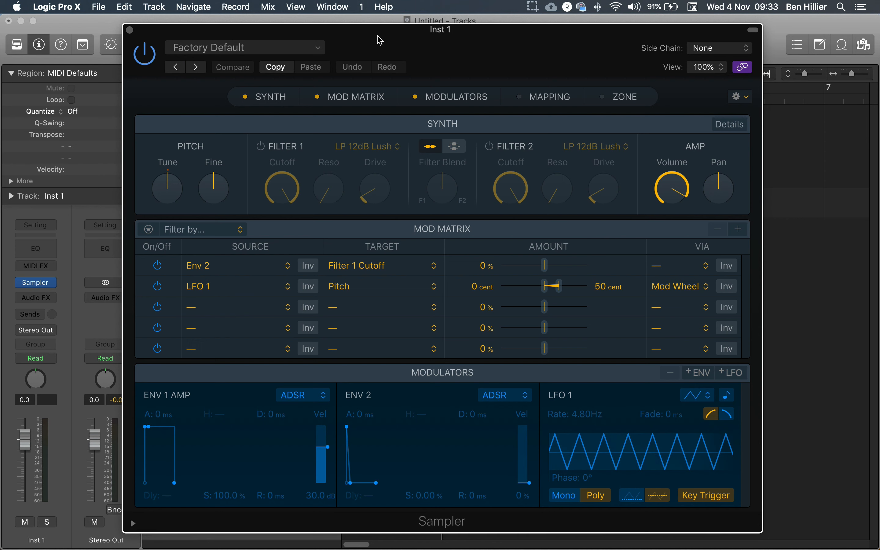
pyautogui.click(318, 46)
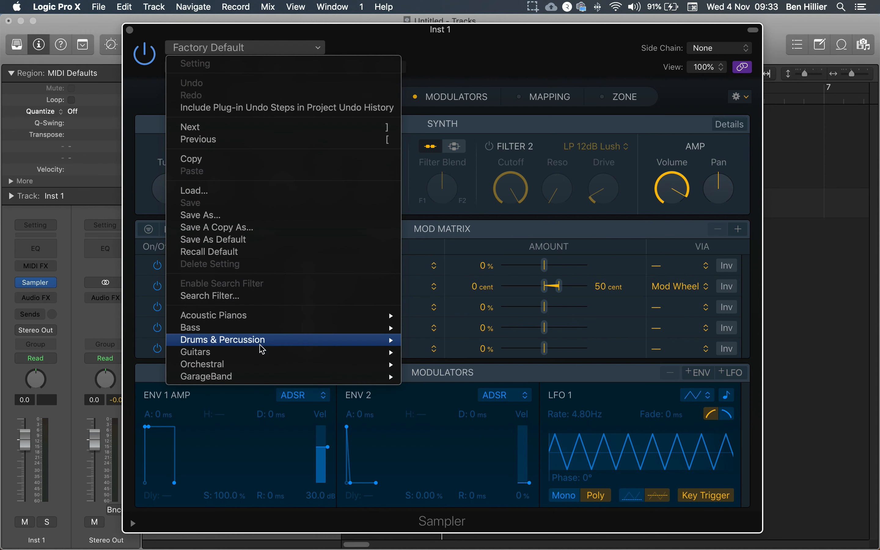
pyautogui.moveTo(271, 323)
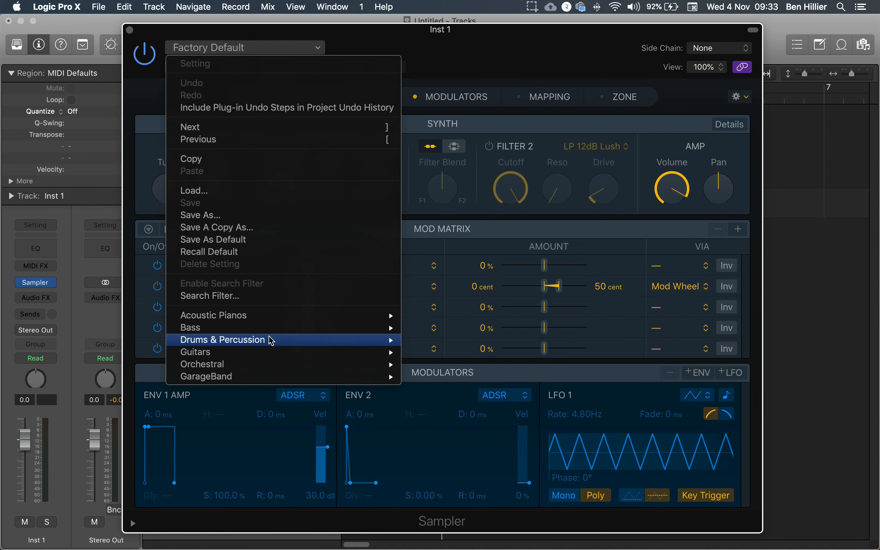
pyautogui.moveTo(267, 367)
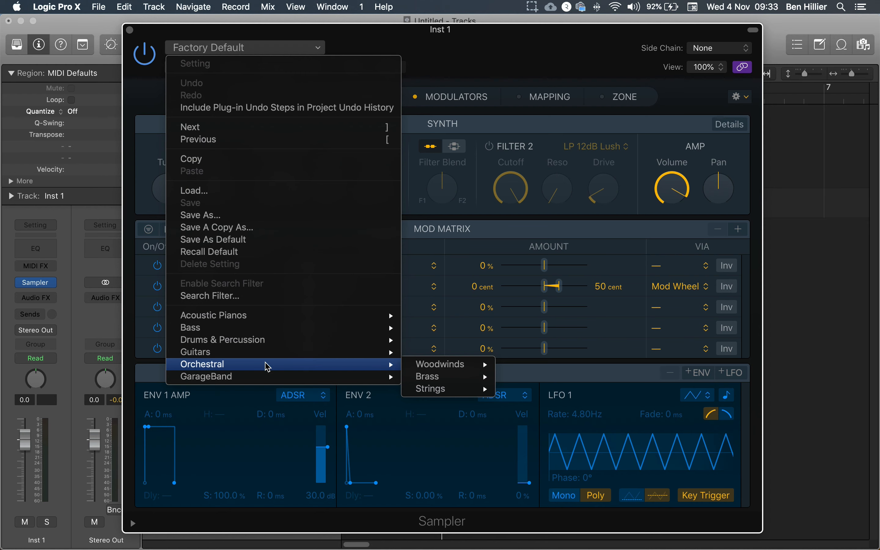
pyautogui.click(400, 33)
pyautogui.moveTo(400, 35); pyautogui.dragTo(390, 28)
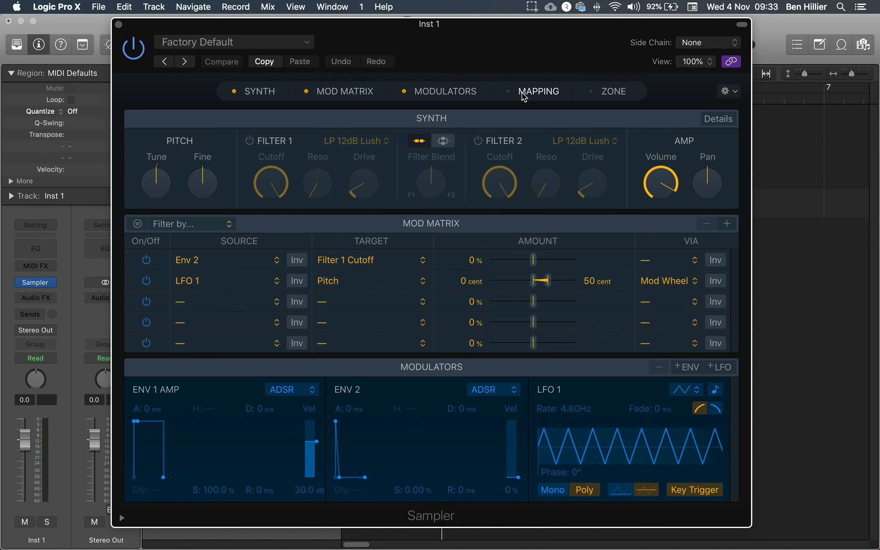
# - Collapse the Sampler's Synth, Mod Matrix and Modulators panes to show only Mapping, and scroll its keyboard up an octave
pyautogui.click(406, 95)
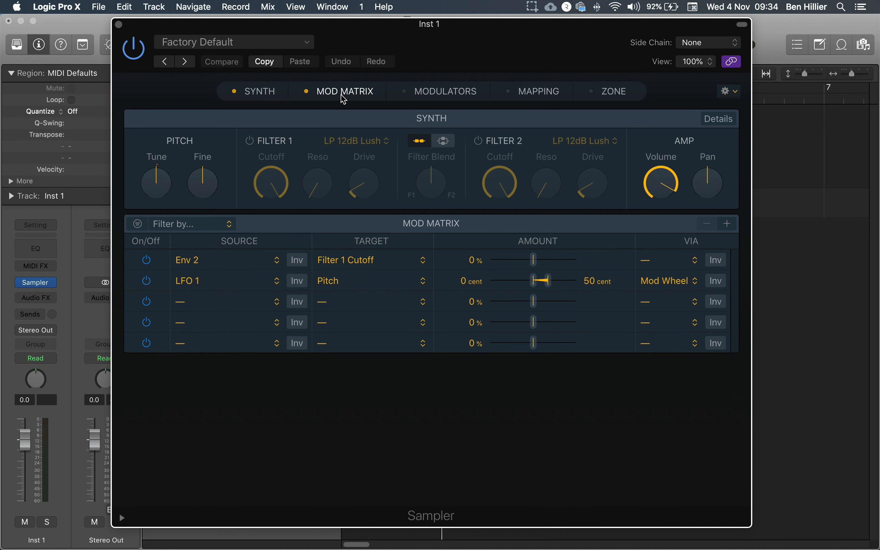
pyautogui.click(308, 93)
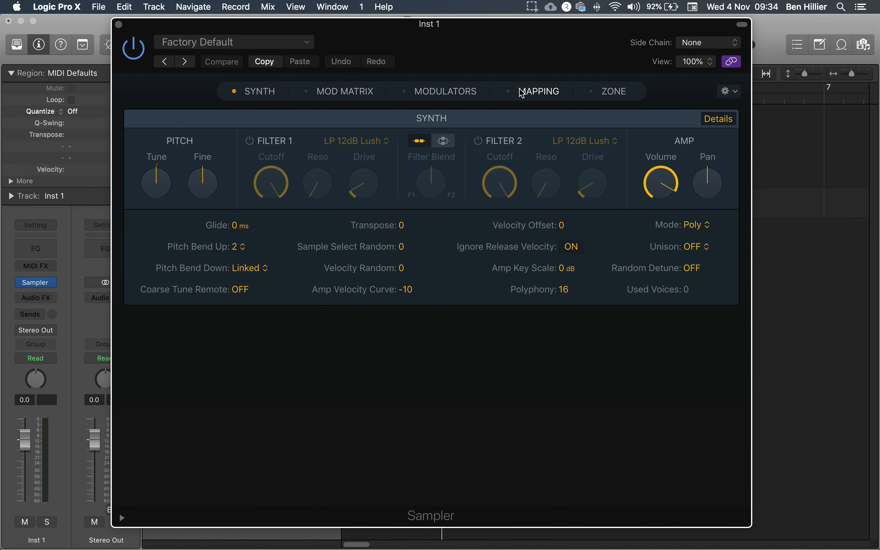
pyautogui.click(510, 94)
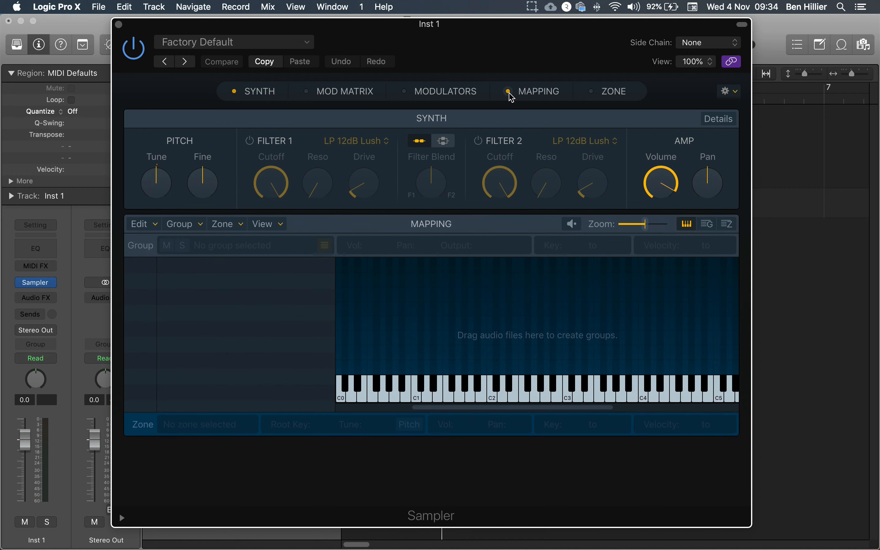
pyautogui.click(234, 91)
pyautogui.moveTo(482, 54); pyautogui.dragTo(467, 62)
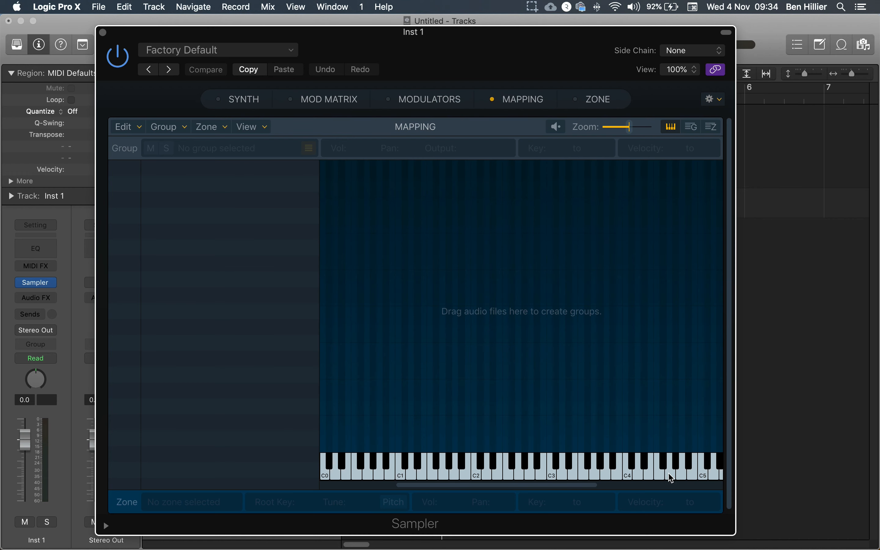
pyautogui.moveTo(527, 487); pyautogui.dragTo(562, 492)
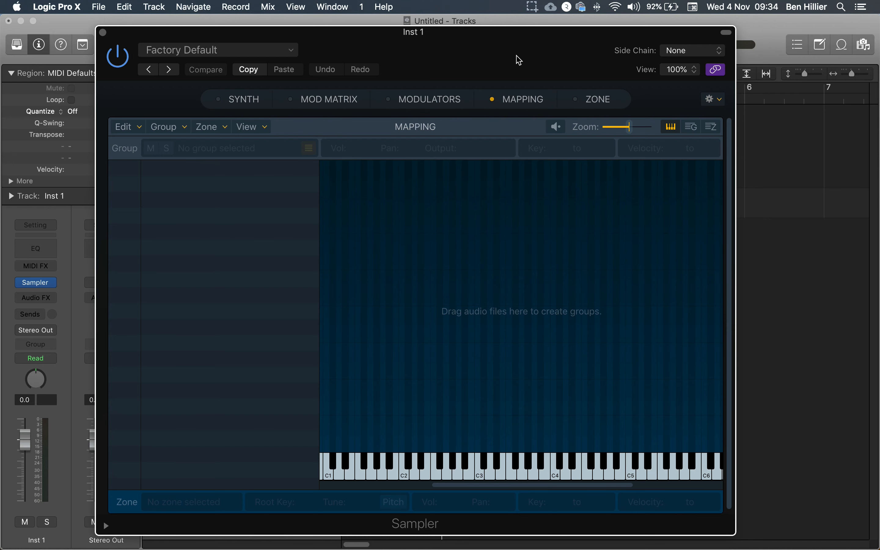
# - Drag all eight Amen slice regions into the Sampler's mapping area so they map chromatically upward from C3
pyautogui.moveTo(519, 26); pyautogui.dragTo(523, 389)
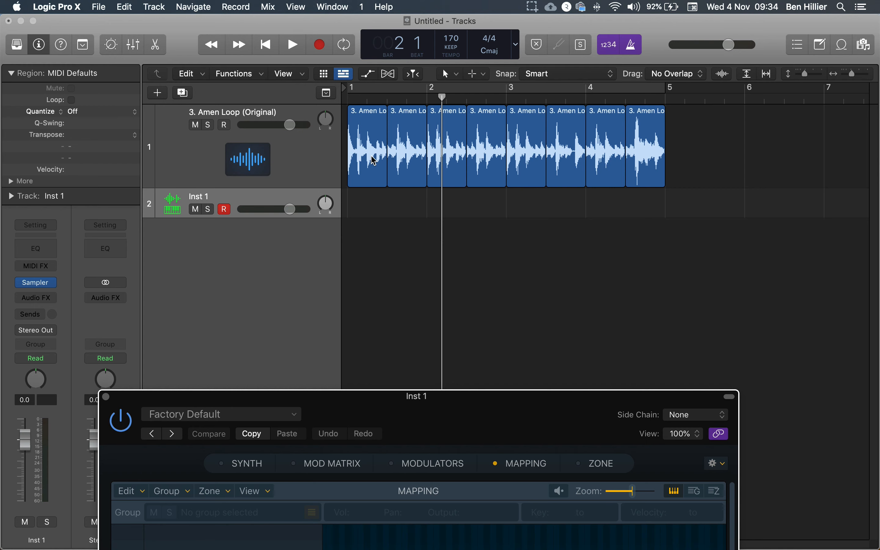
pyautogui.moveTo(518, 418); pyautogui.dragTo(518, 74)
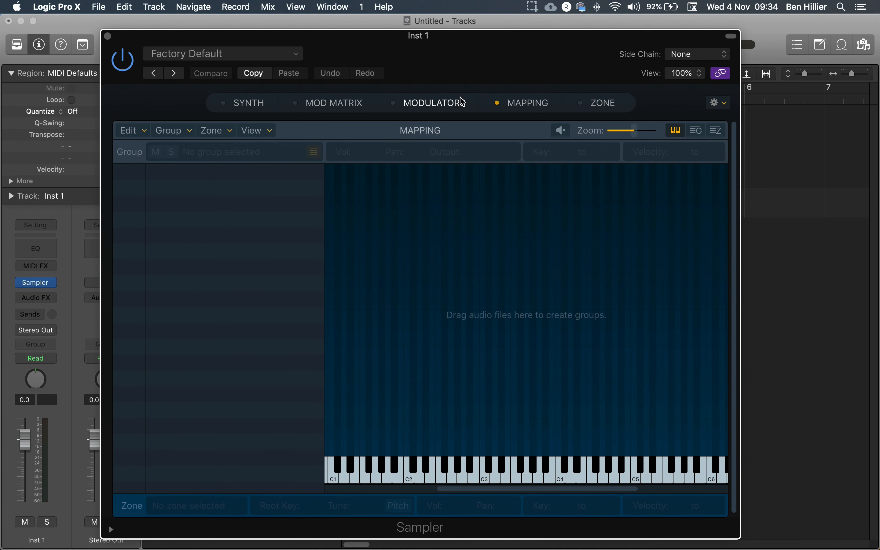
pyautogui.moveTo(584, 49); pyautogui.dragTo(182, 62)
pyautogui.moveTo(768, 145); pyautogui.dragTo(348, 144)
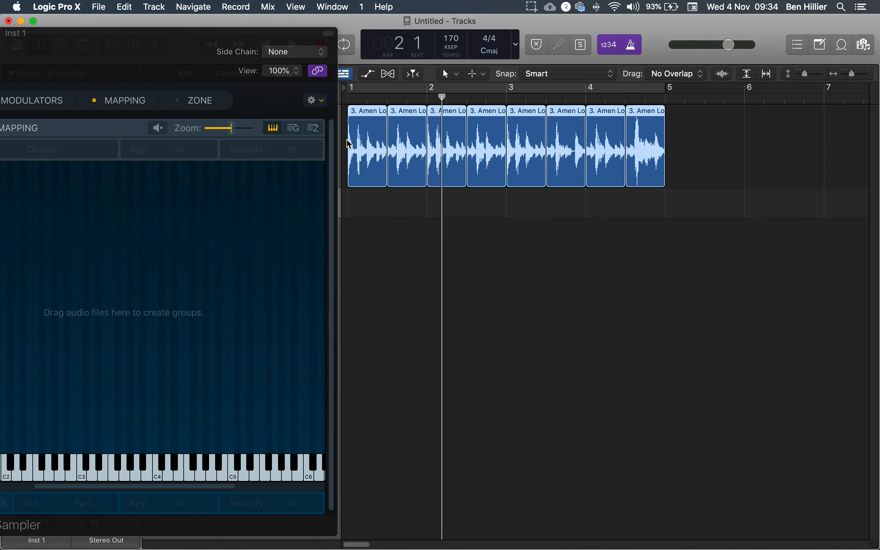
pyautogui.moveTo(372, 119); pyautogui.dragTo(149, 175)
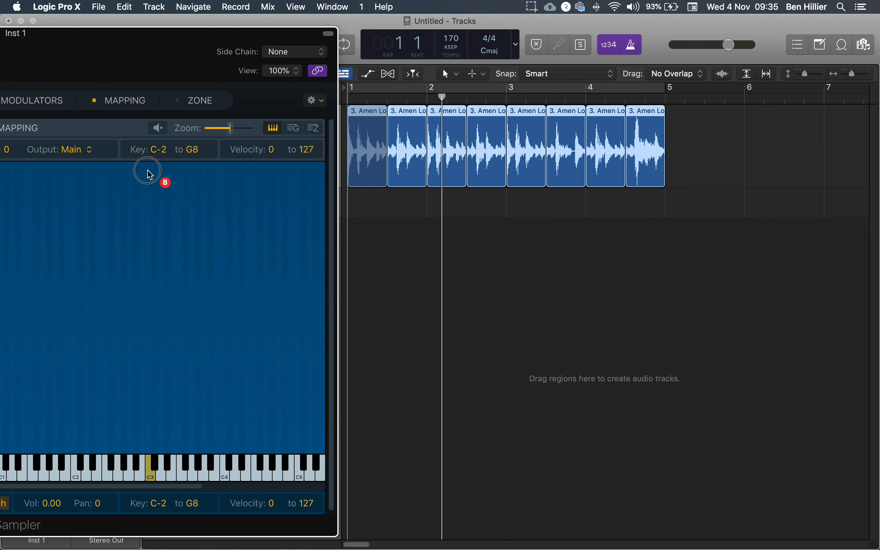
pyautogui.moveTo(149, 174); pyautogui.dragTo(150, 450)
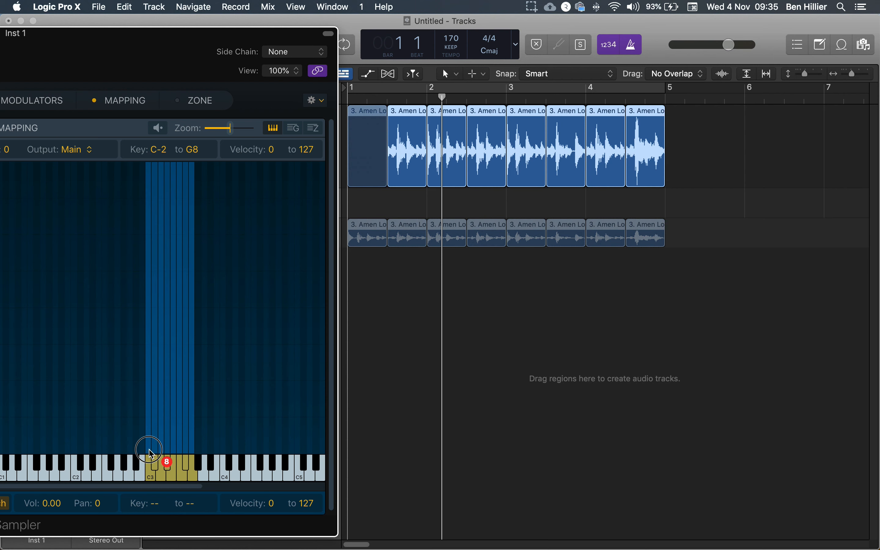
pyautogui.moveTo(150, 450); pyautogui.dragTo(149, 424)
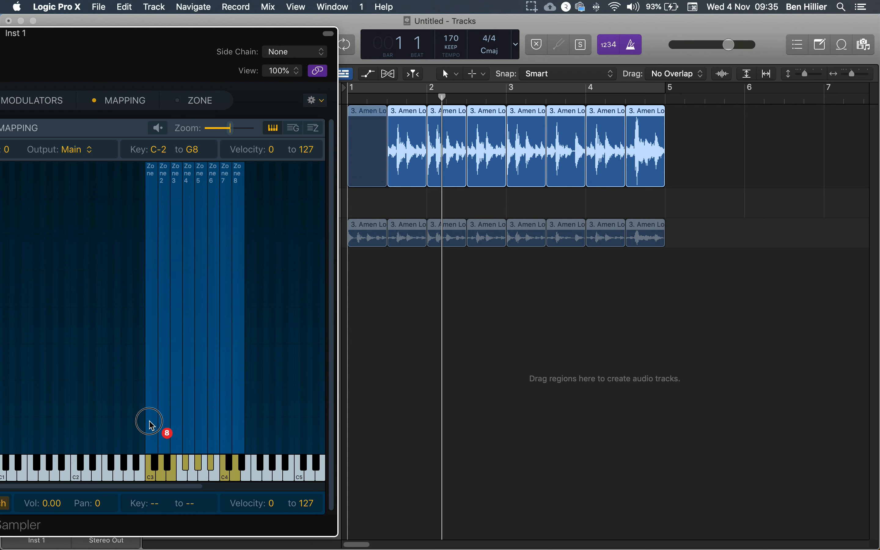
pyautogui.moveTo(149, 424); pyautogui.dragTo(150, 448)
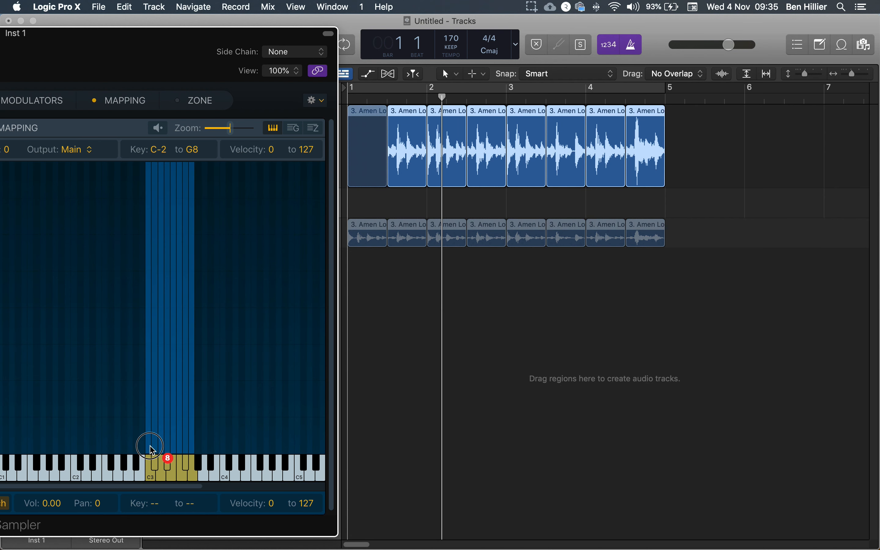
pyautogui.moveTo(150, 448); pyautogui.dragTo(150, 451)
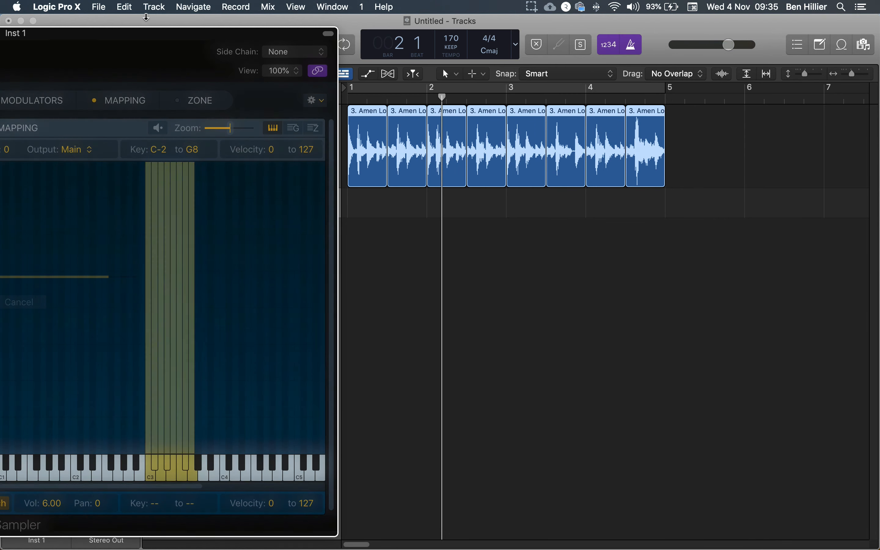
pyautogui.moveTo(138, 33); pyautogui.dragTo(482, 14)
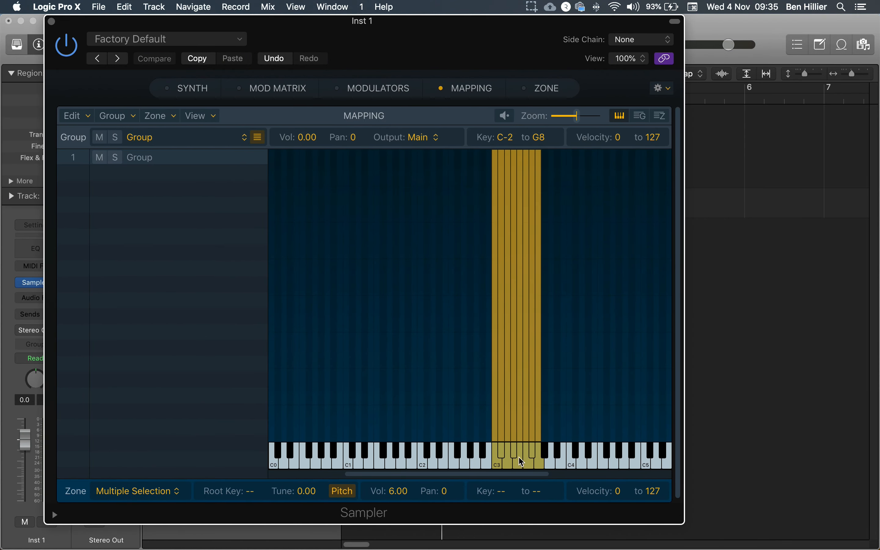
# - Audition the mapped slices by playing each key from C3 up to G3
pyautogui.click(572, 383)
pyautogui.click(496, 464)
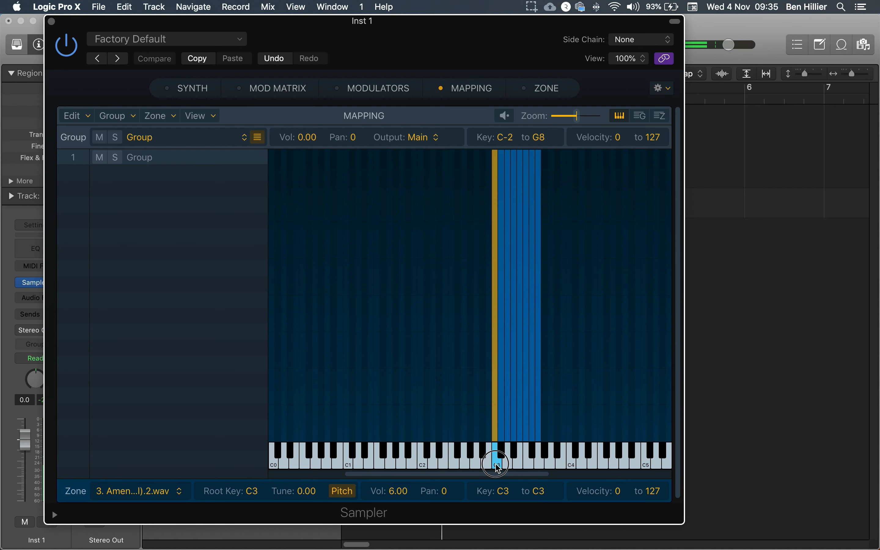
pyautogui.click(501, 455)
pyautogui.click(508, 464)
pyautogui.click(515, 458)
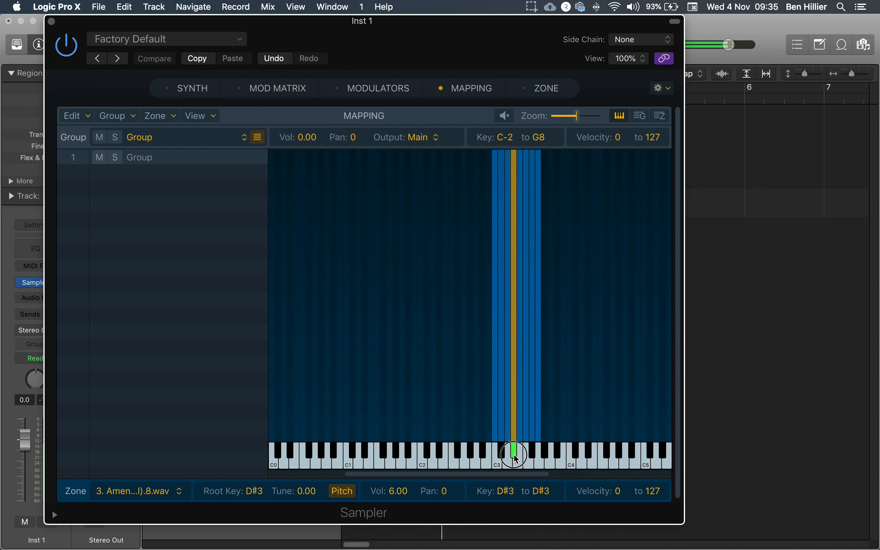
pyautogui.click(532, 457)
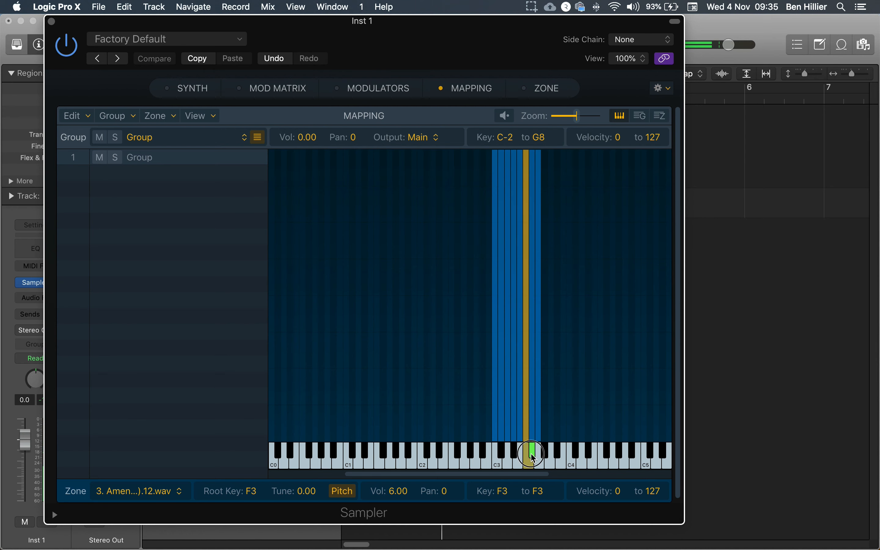
pyautogui.click(534, 450)
pyautogui.click(539, 461)
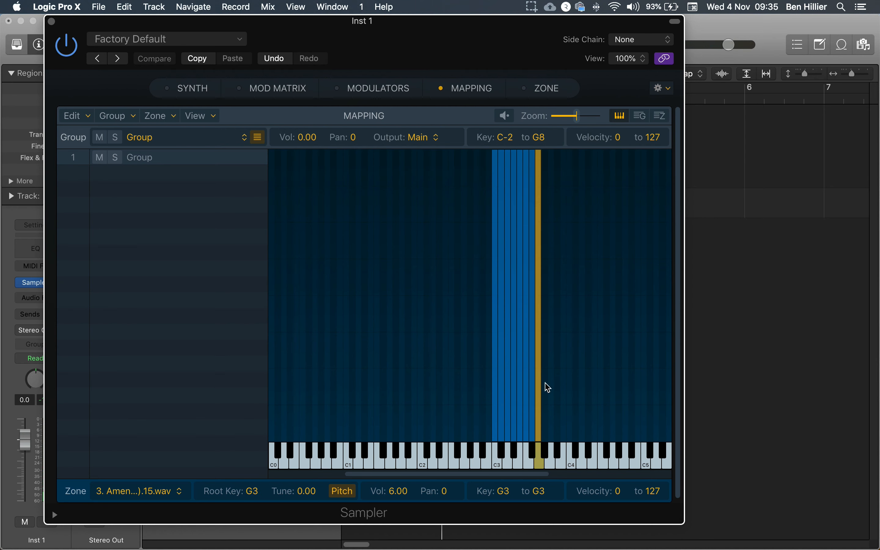
# - Enlarge the Inst 1 track's height and close the Sampler window
pyautogui.moveTo(523, 33); pyautogui.dragTo(447, 430)
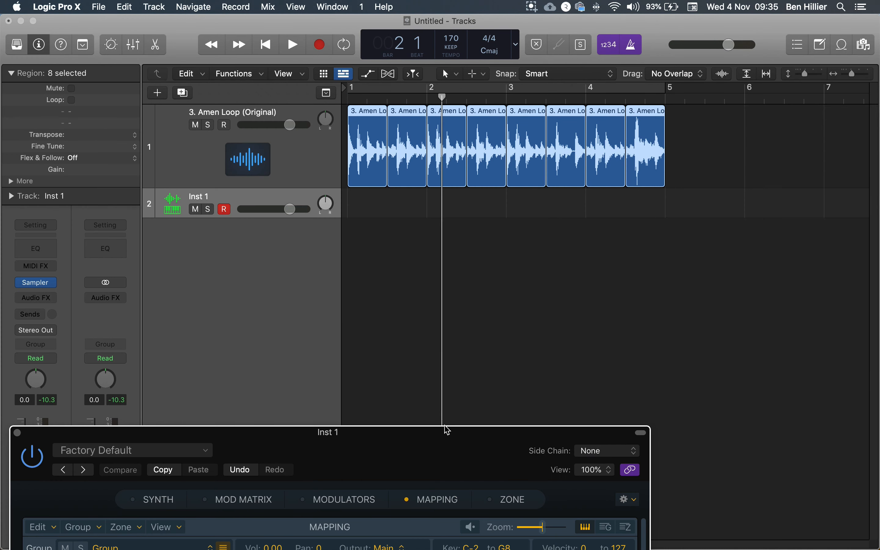
pyautogui.click(243, 218)
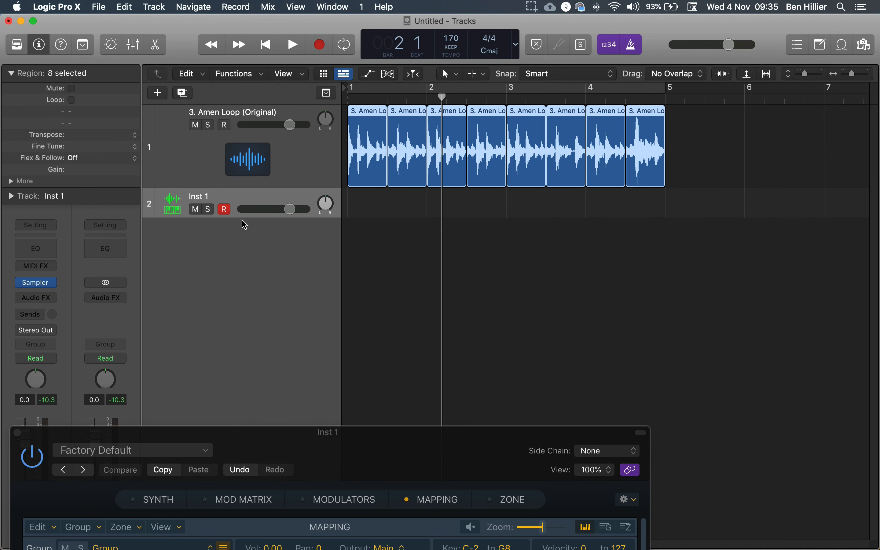
pyautogui.moveTo(244, 217); pyautogui.dragTo(251, 358)
pyautogui.moveTo(331, 437); pyautogui.dragTo(431, 33)
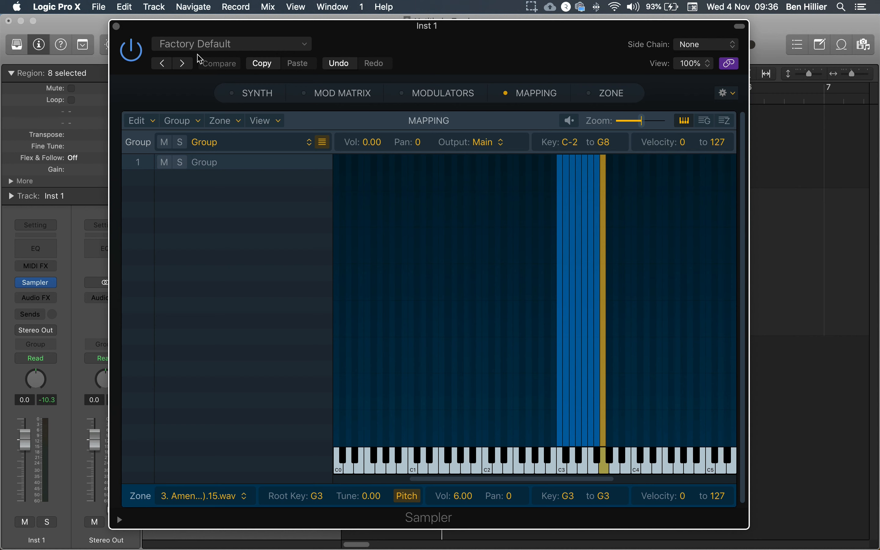
pyautogui.click(116, 26)
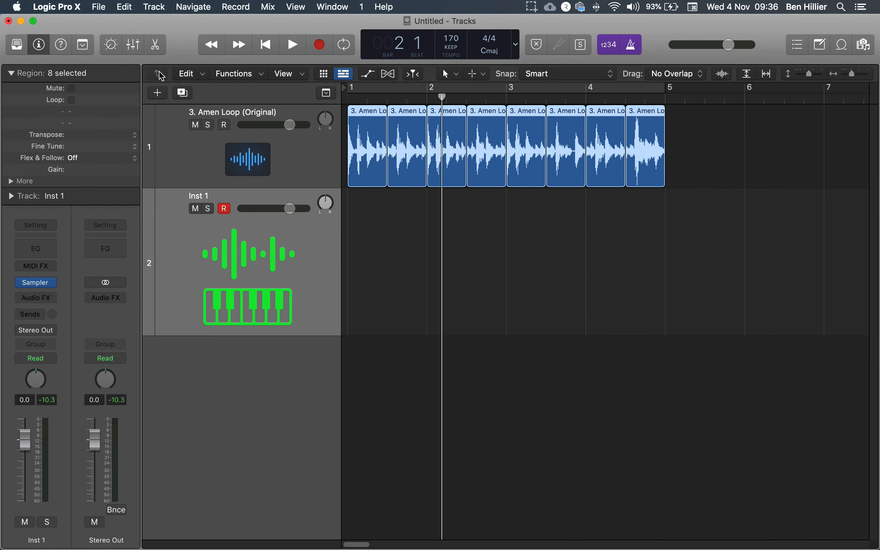
# - Create an empty MIDI region at bar 1 on the Inst 1 track
pyautogui.click(371, 233)
pyautogui.rightClick(365, 229)
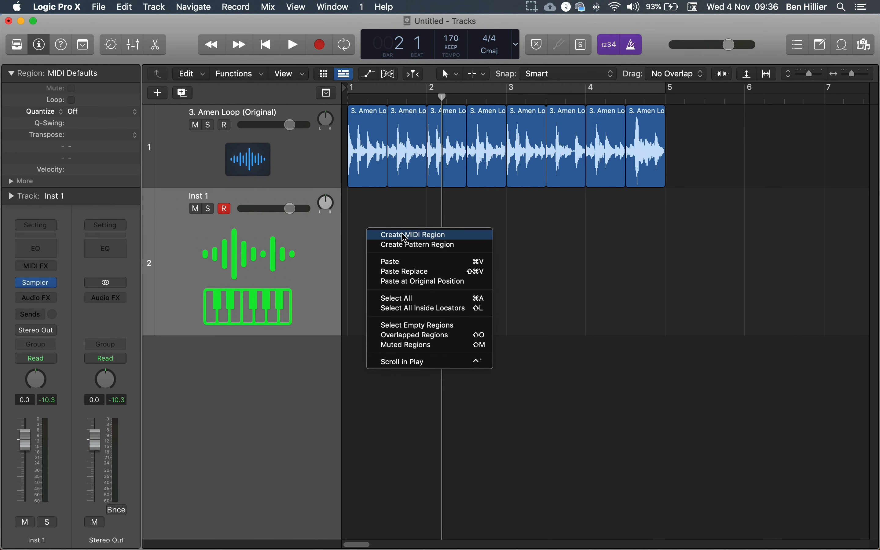
pyautogui.click(410, 237)
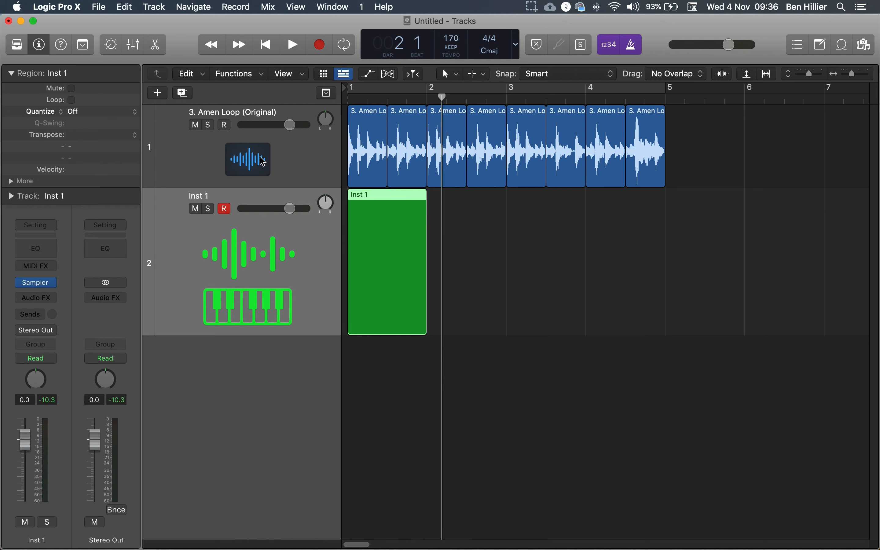
# - Mute the Amen Loop track and lengthen the MIDI region so it ends at bar 5
pyautogui.click(195, 125)
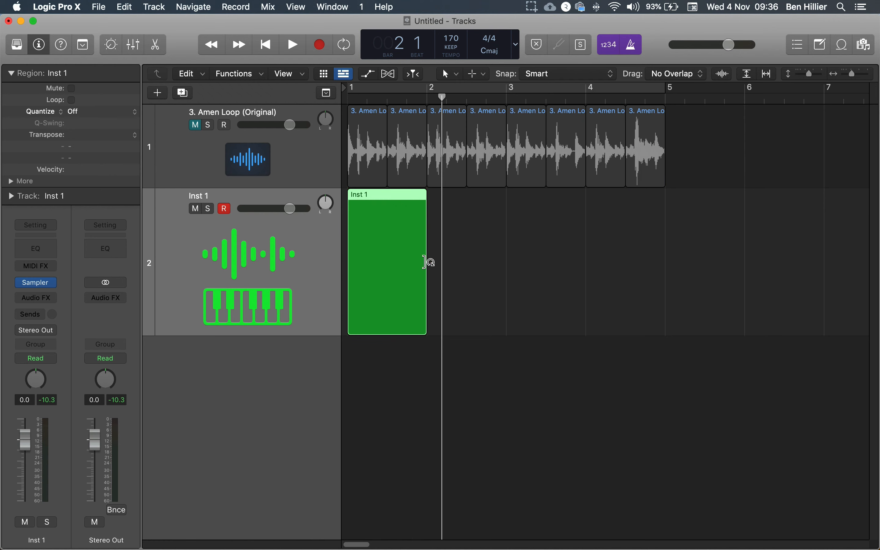
pyautogui.moveTo(426, 330); pyautogui.dragTo(645, 338)
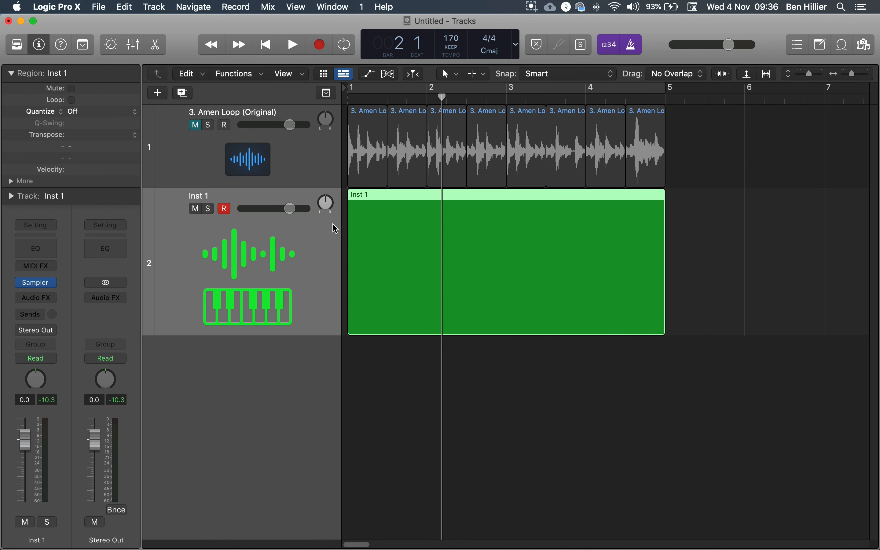
# - Open the MIDI region in the Piano Roll editor and enlarge the editor area
pyautogui.doubleClick(403, 203)
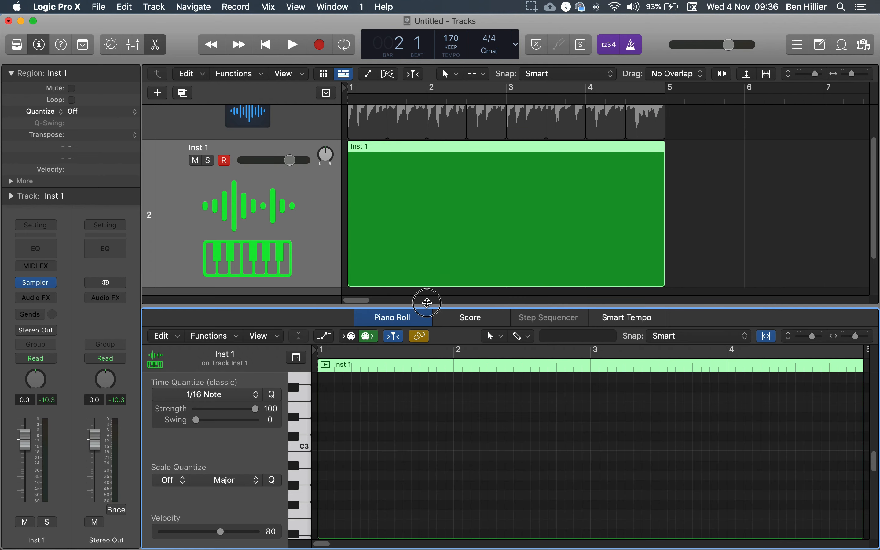
pyautogui.moveTo(427, 307); pyautogui.dragTo(427, 202)
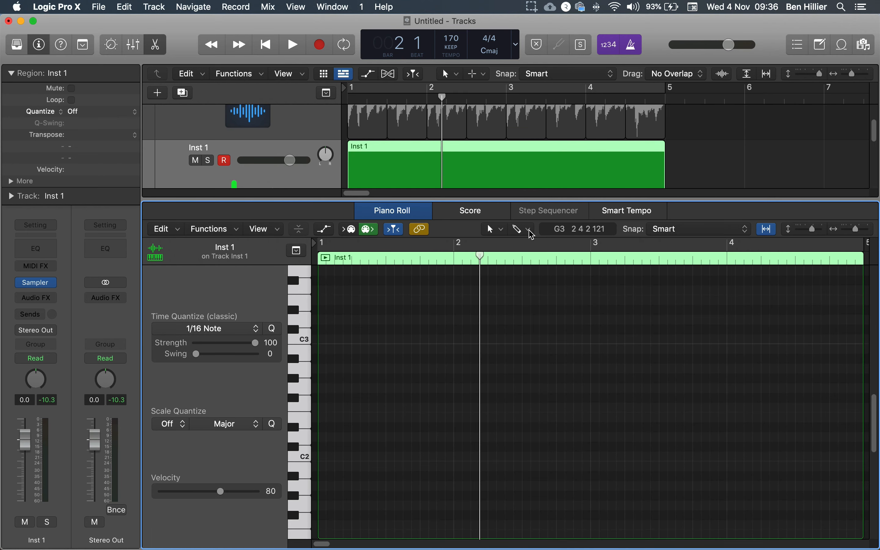
# - Draw a C3 note about two beats long at the region's start with the Pencil tool, then switch back to the Pointer tool
pyautogui.click(498, 232)
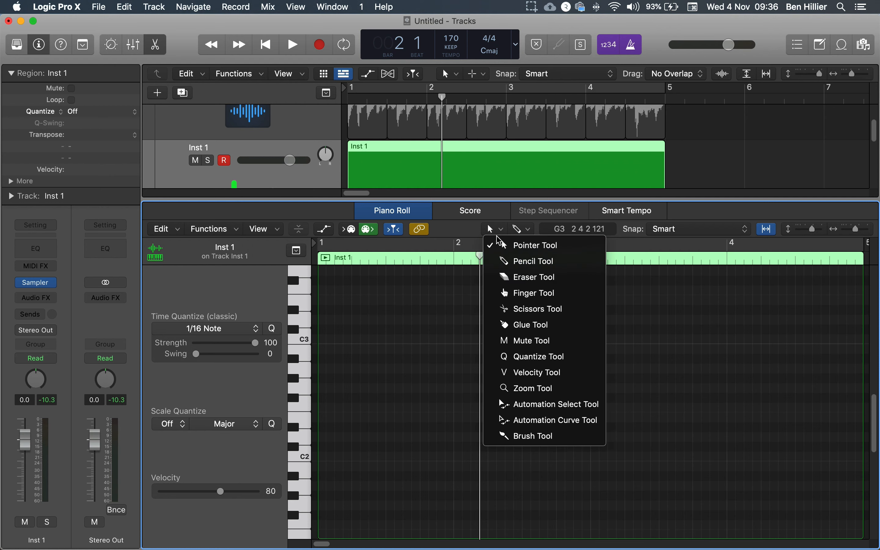
pyautogui.press('Return')
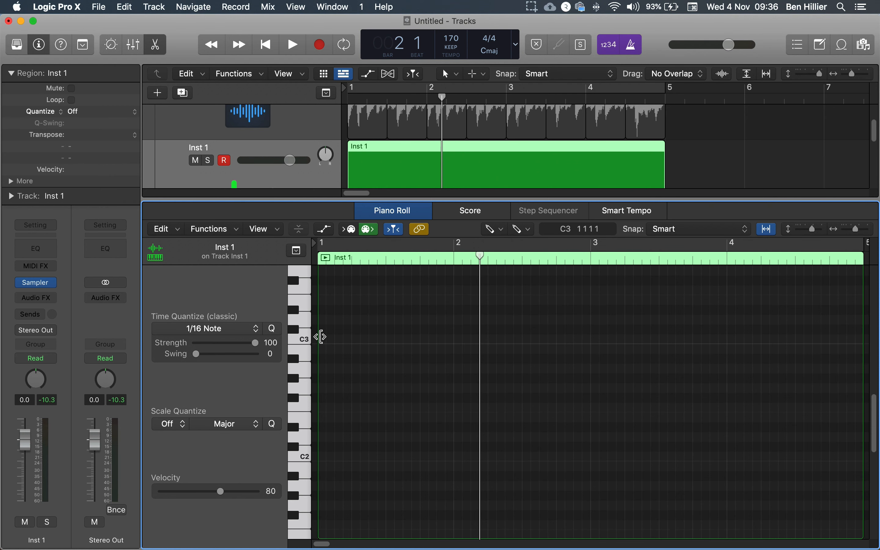
pyautogui.moveTo(325, 343)
pyautogui.mouseDown()
pyautogui.moveTo(455, 348)
pyautogui.moveTo(357, 347)
pyautogui.moveTo(385, 344)
pyautogui.mouseUp()
pyautogui.click(497, 230)
pyautogui.click(505, 244)
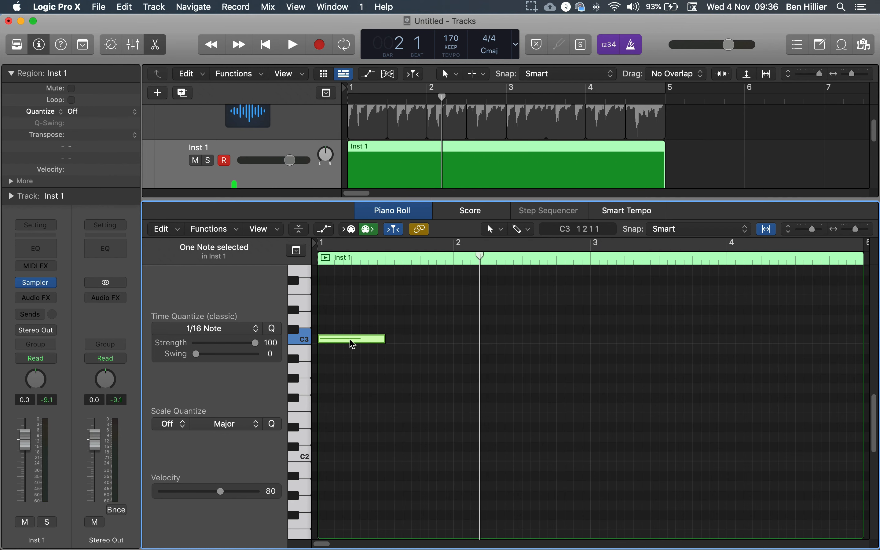
# - Copy the C3 note along the region to build eight ascending two-beat notes from C3 up to G3 across bars 1 to 4
pyautogui.moveTo(352, 344); pyautogui.dragTo(407, 338)
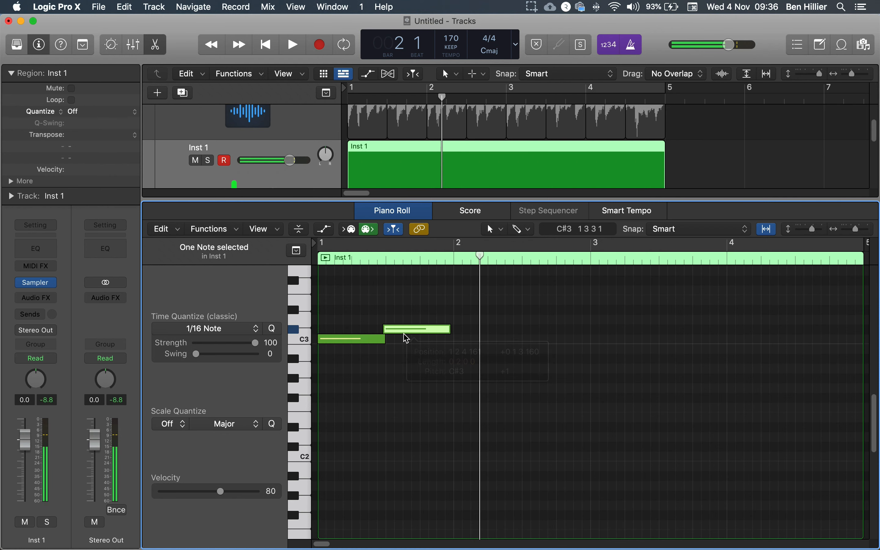
pyautogui.click(406, 329)
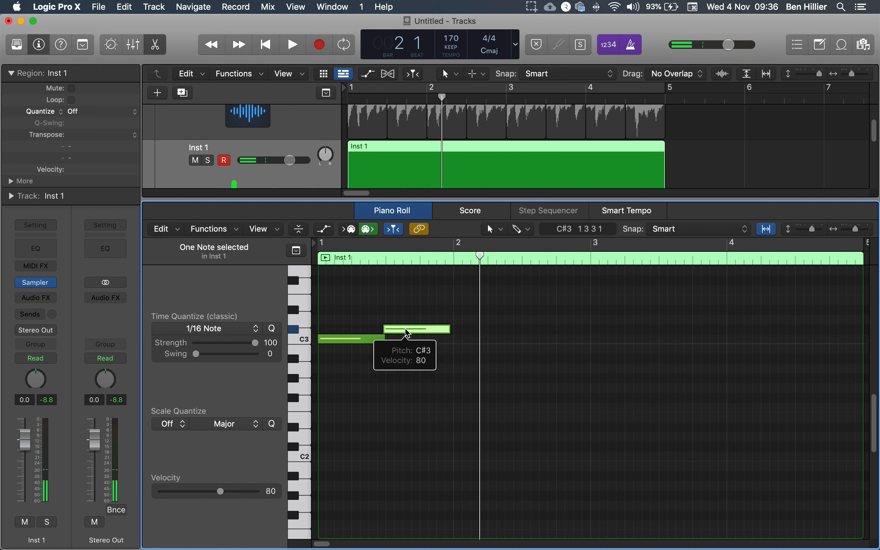
pyautogui.moveTo(408, 332); pyautogui.dragTo(413, 332)
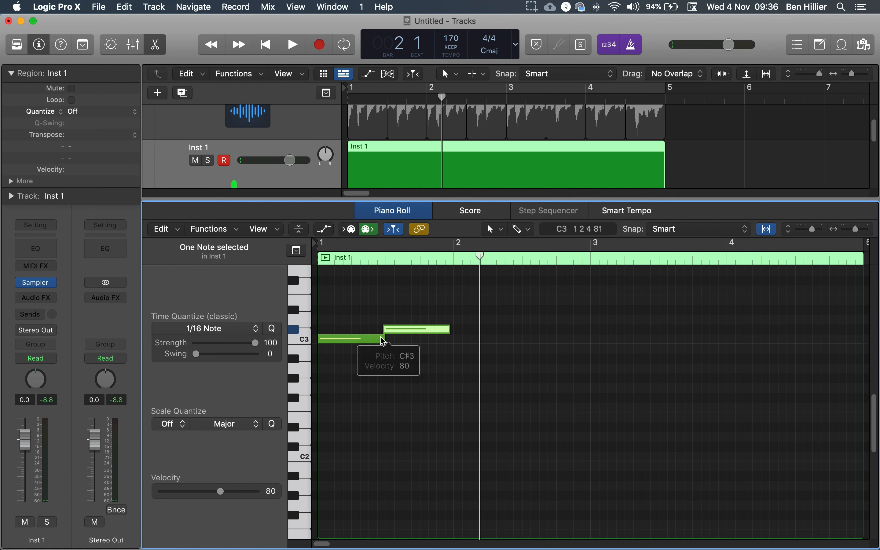
pyautogui.press('Delete')
pyautogui.click(375, 342)
pyautogui.moveTo(373, 344); pyautogui.dragTo(812, 276)
pyautogui.scroll(3, 658, 348)
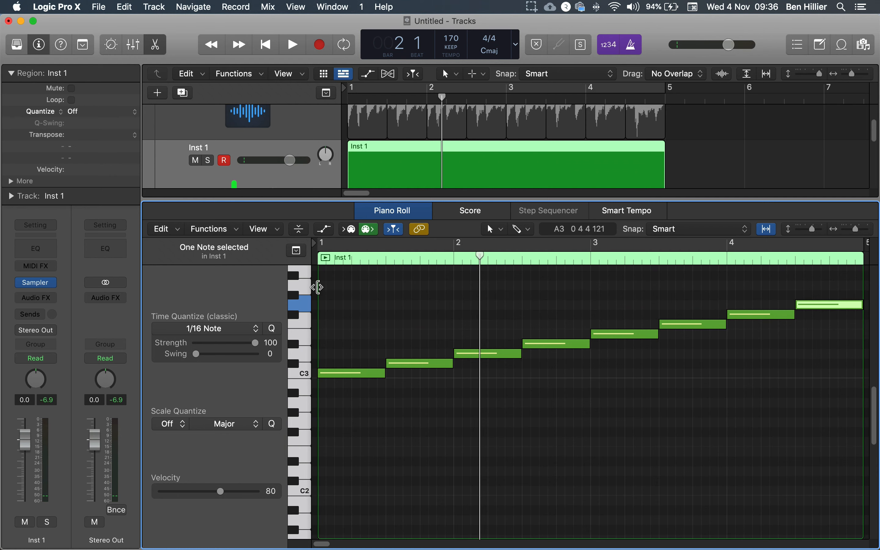
# - Turn on the cycle over bars 1 to 5 and play the note sequence back
pyautogui.click(317, 288)
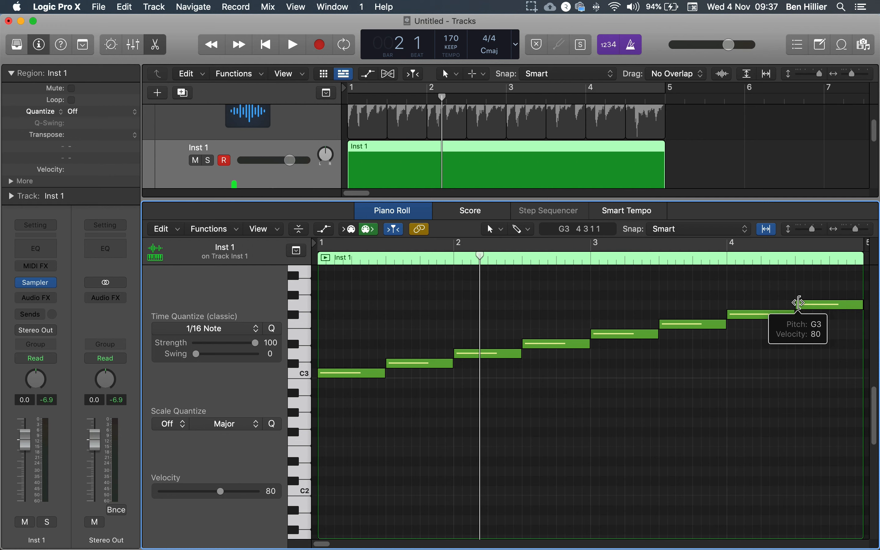
pyautogui.click(571, 88)
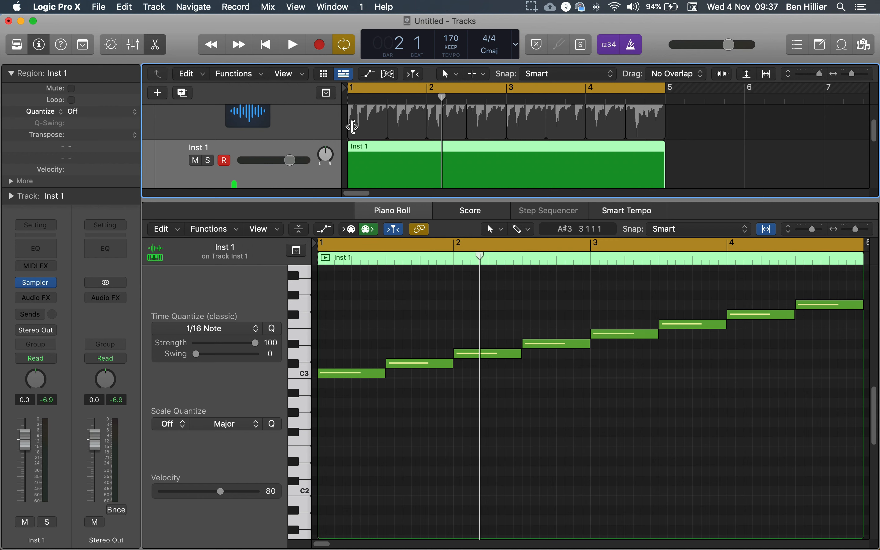
pyautogui.press('space')
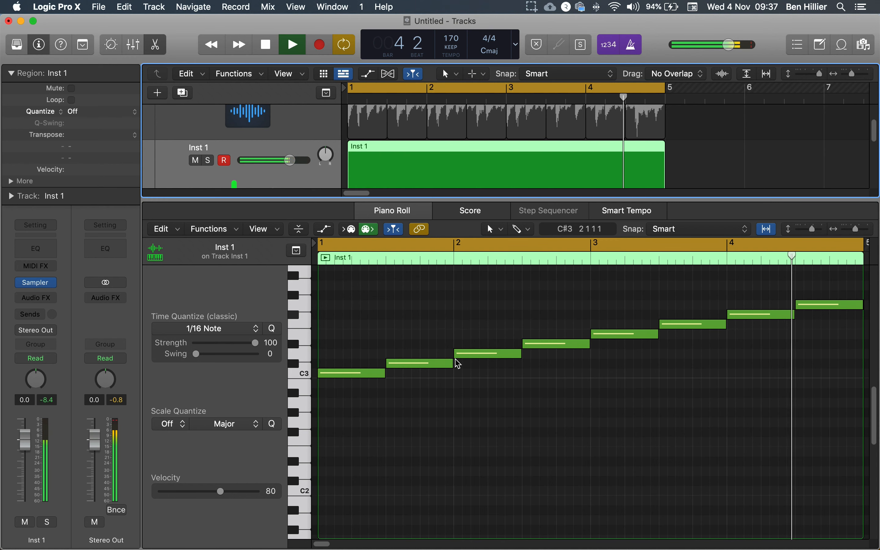
pyautogui.press('space')
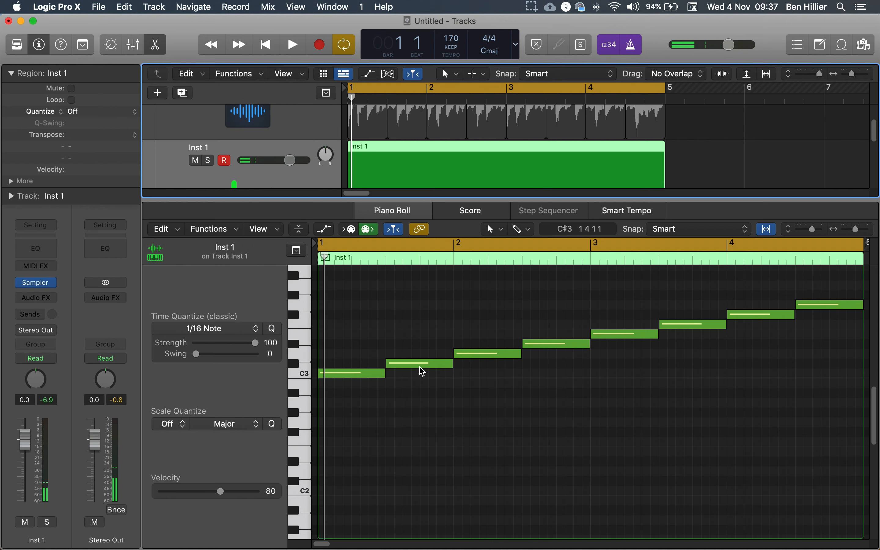
# - Move the second note up to D#3 and the third note up to F3
pyautogui.moveTo(422, 371)
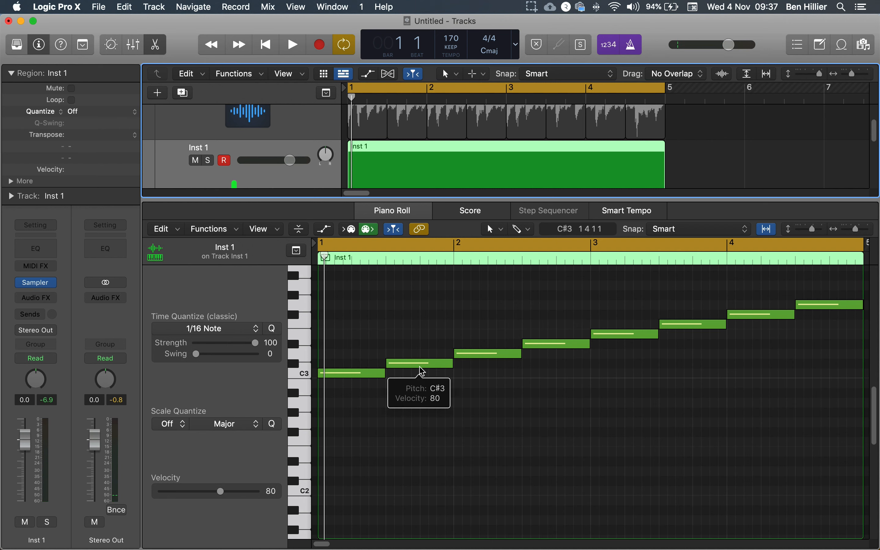
pyautogui.click(420, 367)
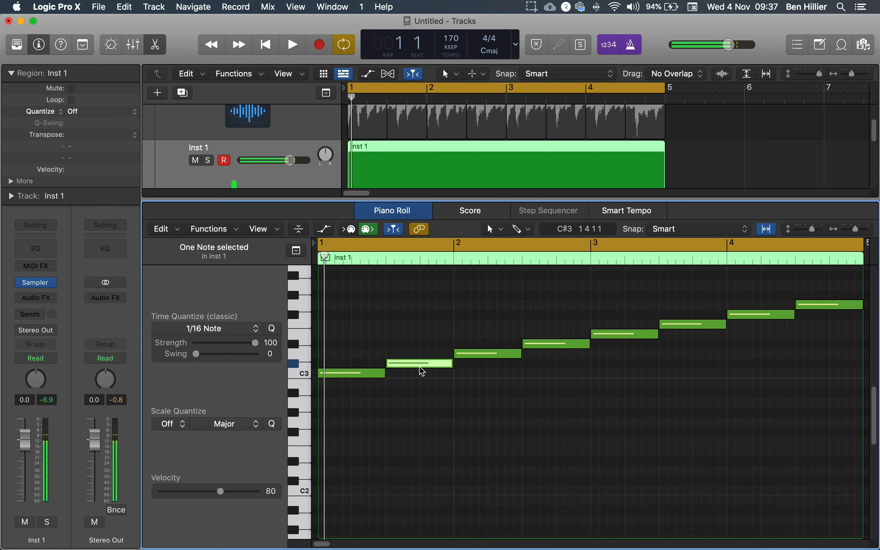
pyautogui.press('Up')
pyautogui.press('Down')
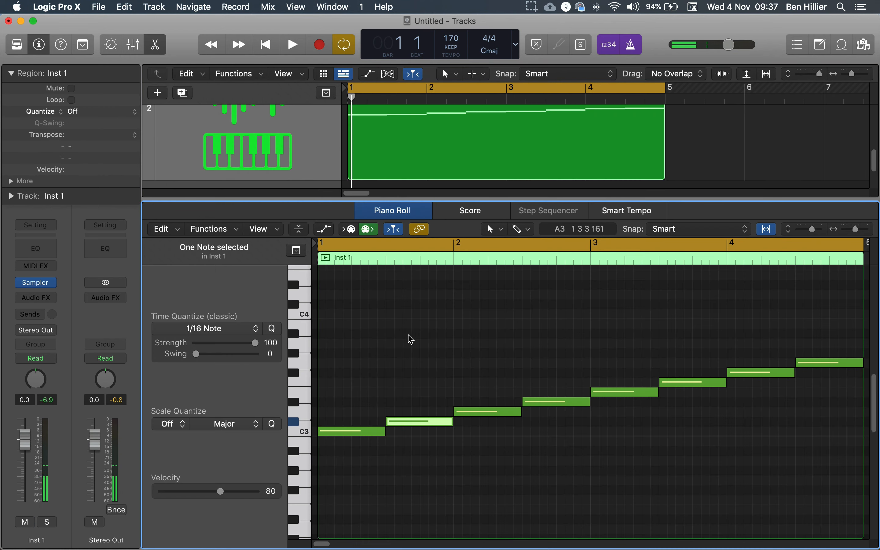
pyautogui.moveTo(417, 425); pyautogui.dragTo(417, 409)
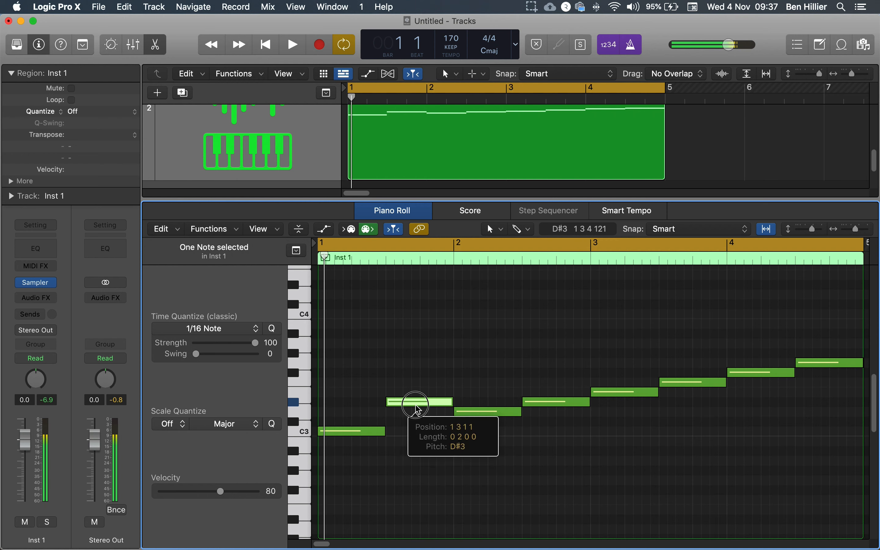
pyautogui.moveTo(418, 409); pyautogui.dragTo(473, 385)
pyautogui.click(417, 419)
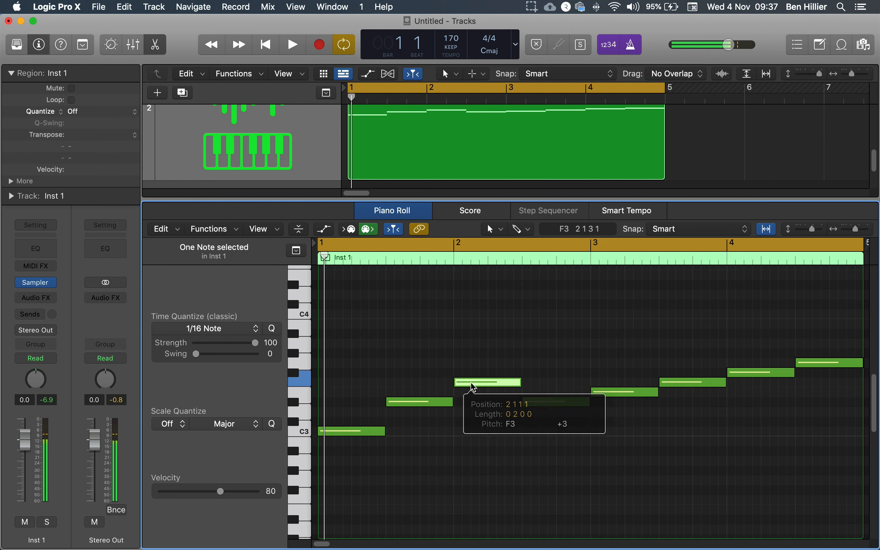
# - Re-pitch the later notes in bars 3 and 4, raising the bar 3 second-half note to G3 and lowering the last two notes
pyautogui.moveTo(551, 404); pyautogui.dragTo(612, 415)
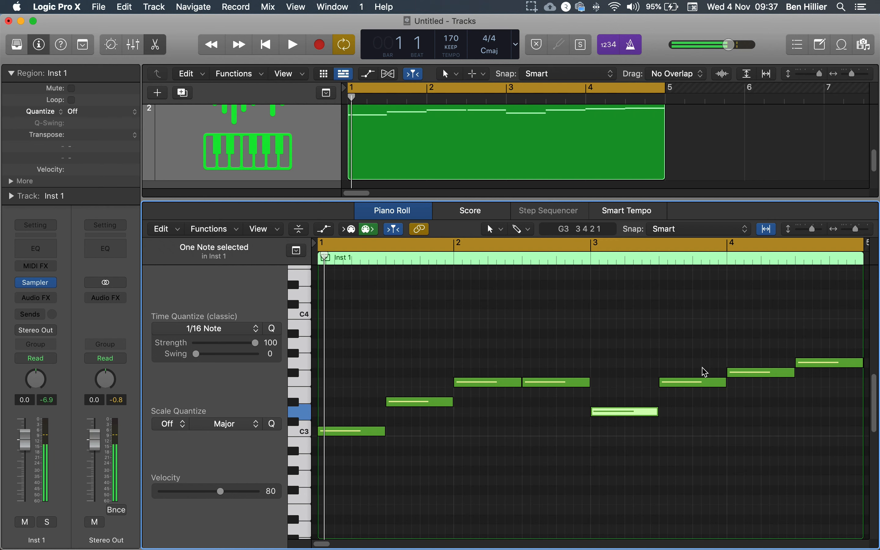
pyautogui.moveTo(701, 386); pyautogui.dragTo(699, 364)
pyautogui.moveTo(749, 378)
pyautogui.mouseDown()
pyautogui.moveTo(748, 357)
pyautogui.moveTo(752, 395)
pyautogui.mouseUp()
pyautogui.moveTo(818, 364); pyautogui.dragTo(823, 386)
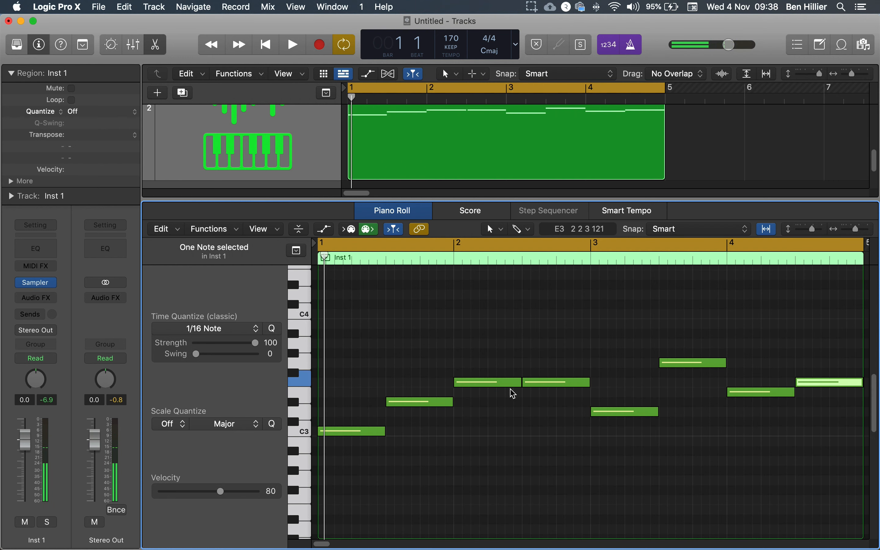
# - Play the pattern and raise the note on the second half of bar 2 to G3
pyautogui.press('space')
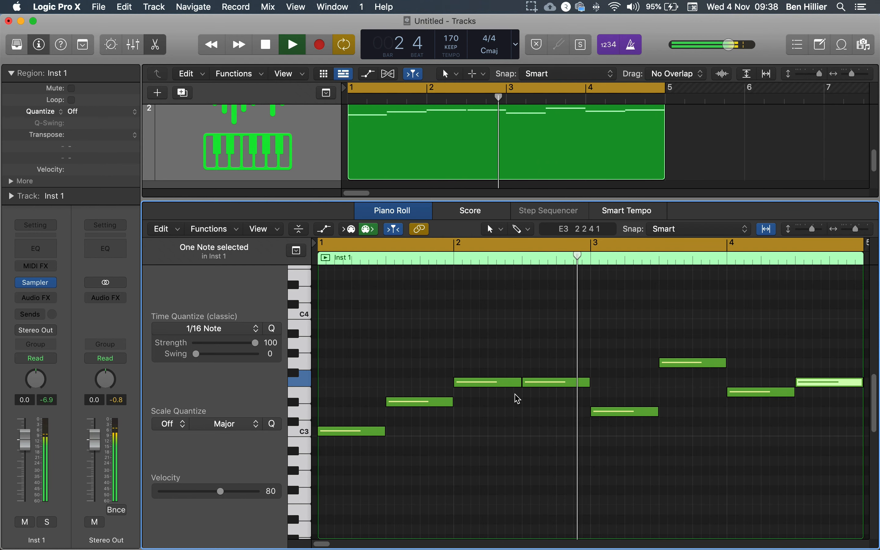
pyautogui.press('space')
pyautogui.moveTo(551, 386); pyautogui.dragTo(550, 362)
# - Split the G3 note in the second half of bar 2 into two one-beat notes
pyautogui.press('space')
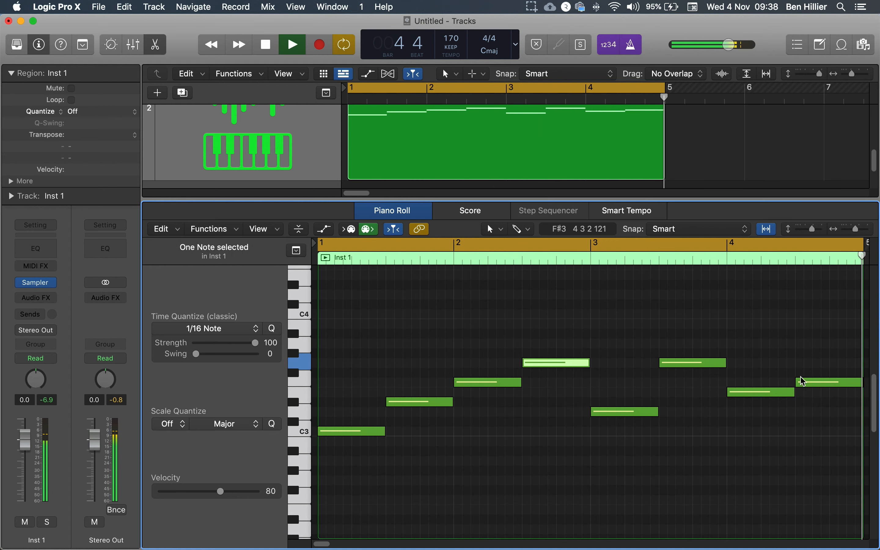
pyautogui.press('space')
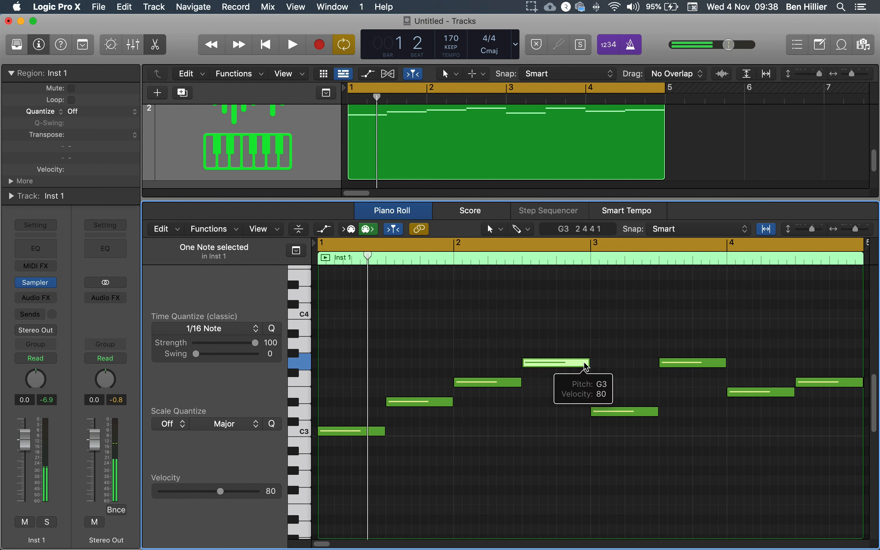
pyautogui.moveTo(588, 363)
pyautogui.mouseDown()
pyautogui.moveTo(550, 364)
pyautogui.moveTo(583, 365)
pyautogui.mouseUp()
# - Split the first note of bar 4 into four short repeated notes
pyautogui.press('space')
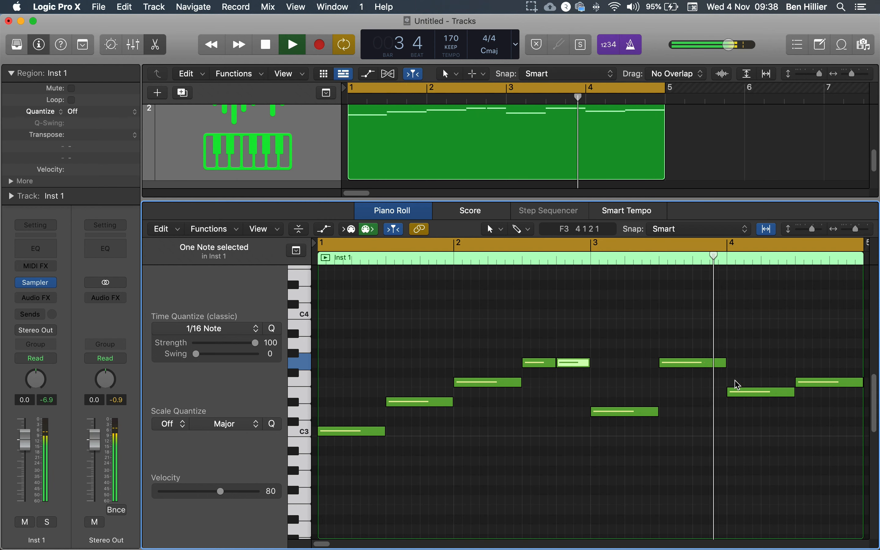
pyautogui.press('space')
pyautogui.click(744, 397)
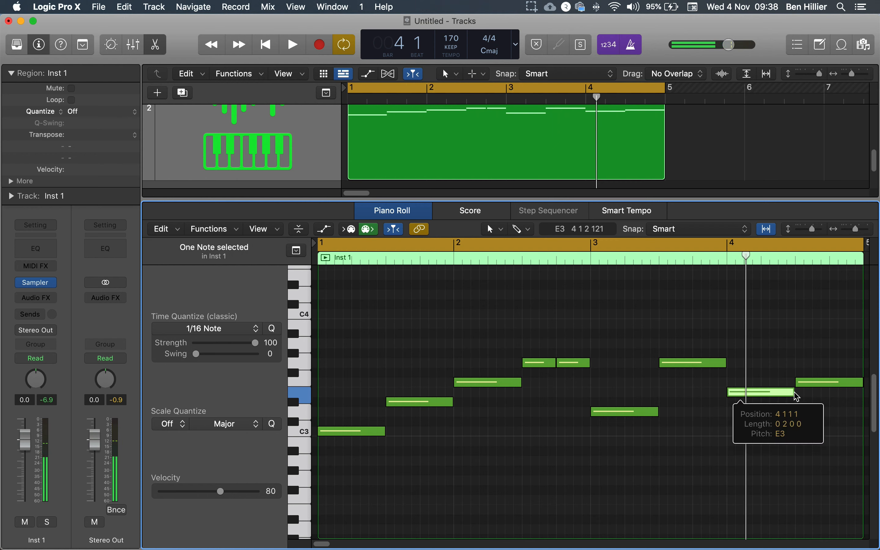
pyautogui.moveTo(792, 392)
pyautogui.mouseDown()
pyautogui.moveTo(735, 394)
pyautogui.moveTo(783, 390)
pyautogui.mouseUp()
# - Zoom in on the end of bar 4 and move the final note down to C3
pyautogui.press('space')
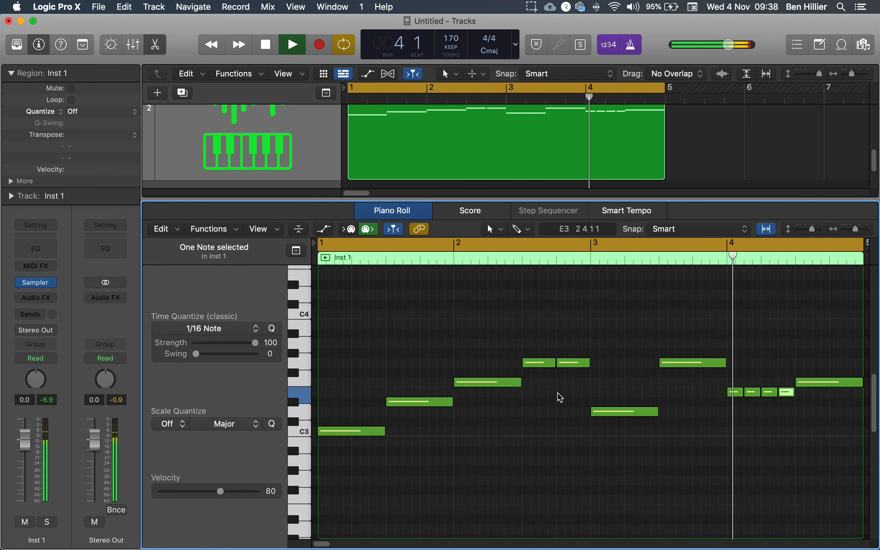
pyautogui.press('space')
pyautogui.moveTo(849, 388)
pyautogui.mouseDown()
pyautogui.moveTo(806, 388)
pyautogui.moveTo(844, 382)
pyautogui.mouseUp()
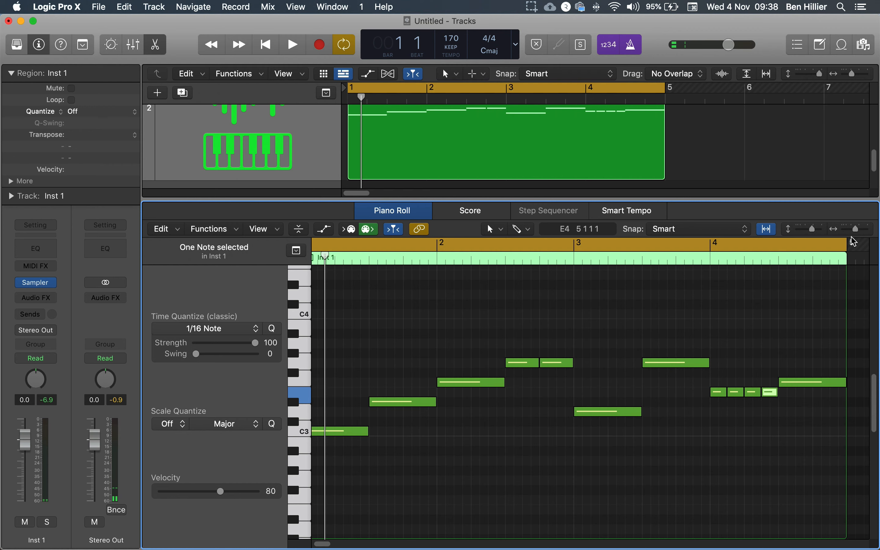
pyautogui.moveTo(857, 235); pyautogui.dragTo(859, 235)
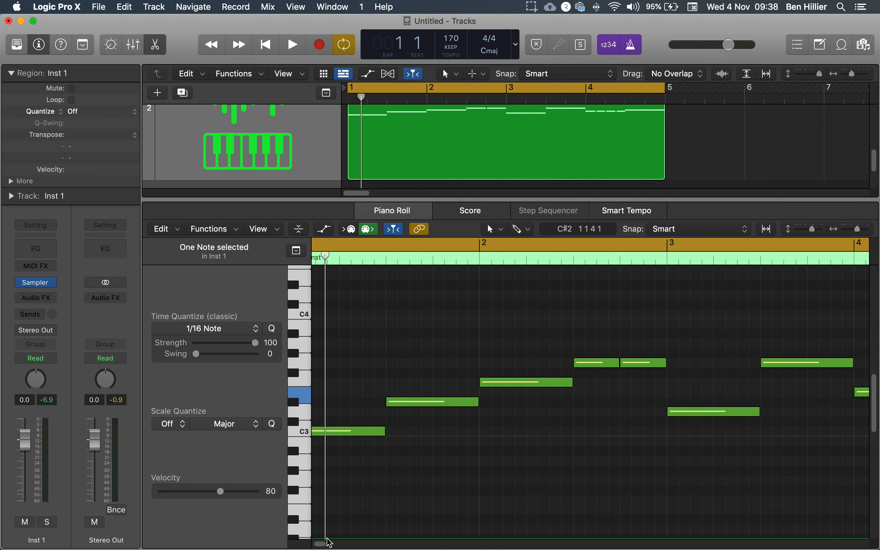
pyautogui.hscroll(10, 324, 545)
pyautogui.click(498, 386)
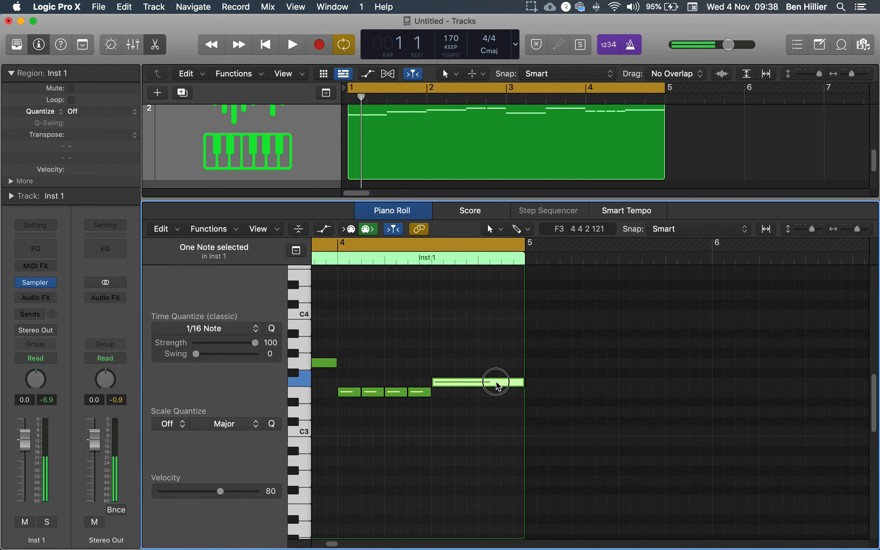
pyautogui.moveTo(472, 385); pyautogui.dragTo(452, 431)
pyautogui.moveTo(449, 432); pyautogui.dragTo(485, 436)
# - Play back the finished pattern, briefly opening and closing the Mixer
pyautogui.press('space')
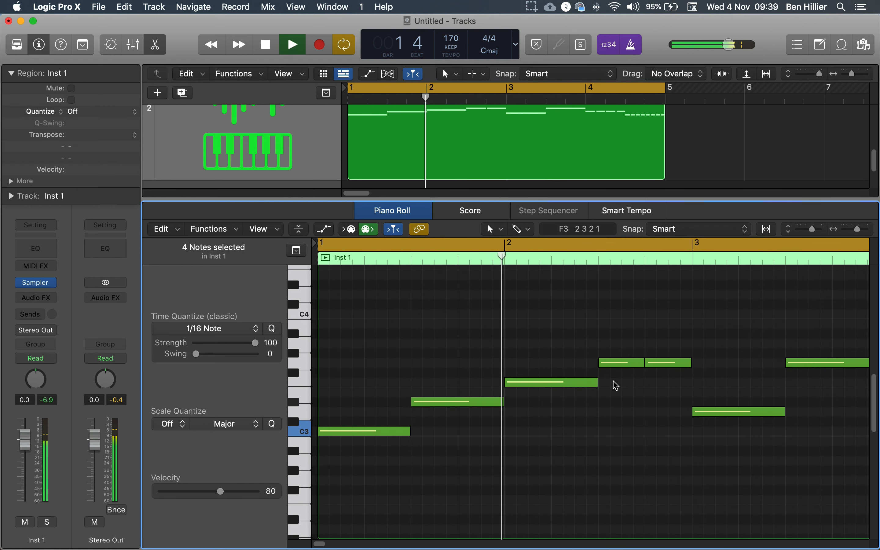
pyautogui.press('space')
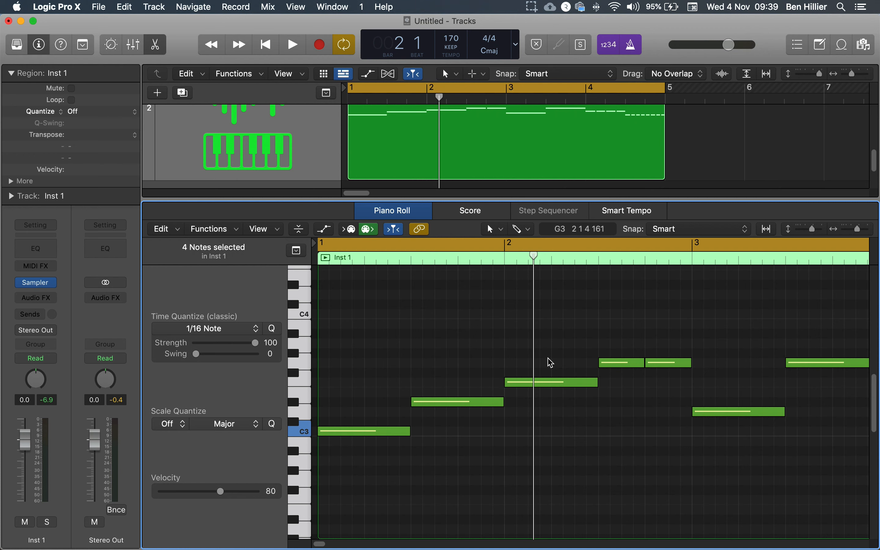
pyautogui.press('x')
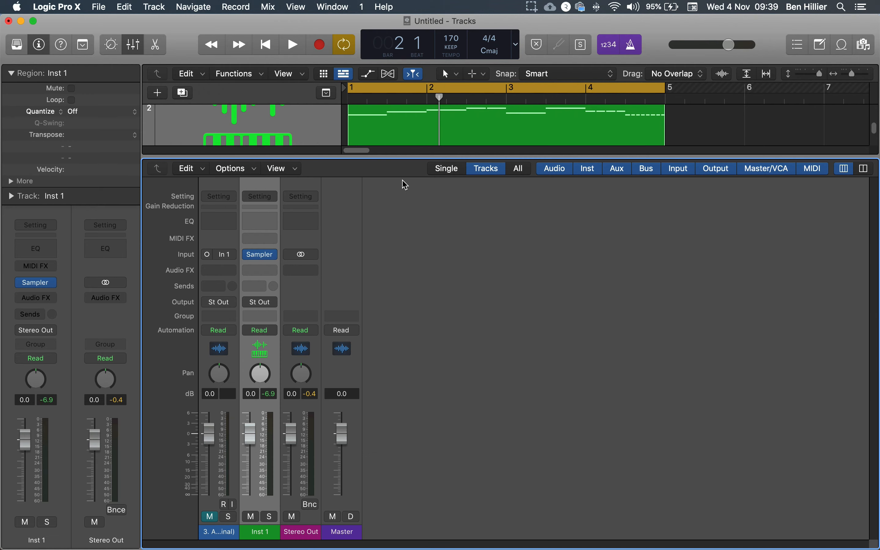
pyautogui.press('x')
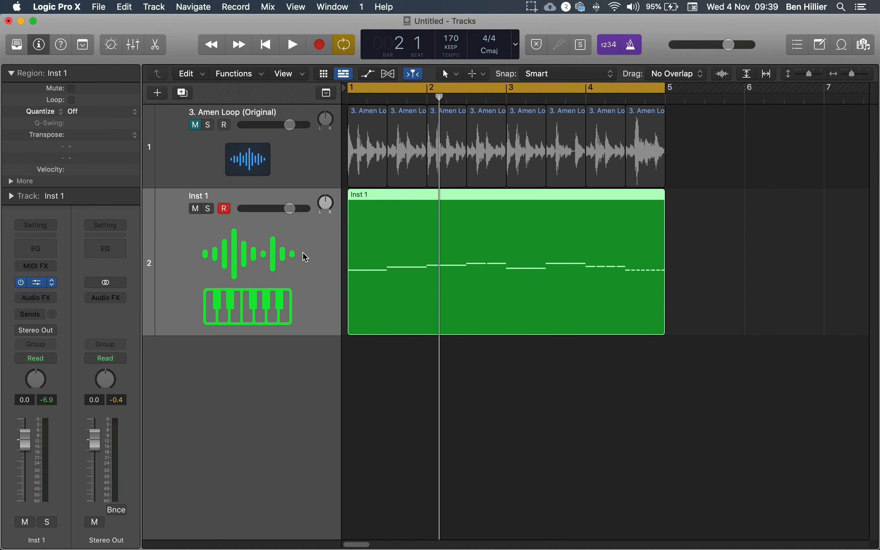
# - Open the Sampler instrument window to inspect the slice mapping, then close it
pyautogui.click(233, 271)
pyautogui.click(603, 384)
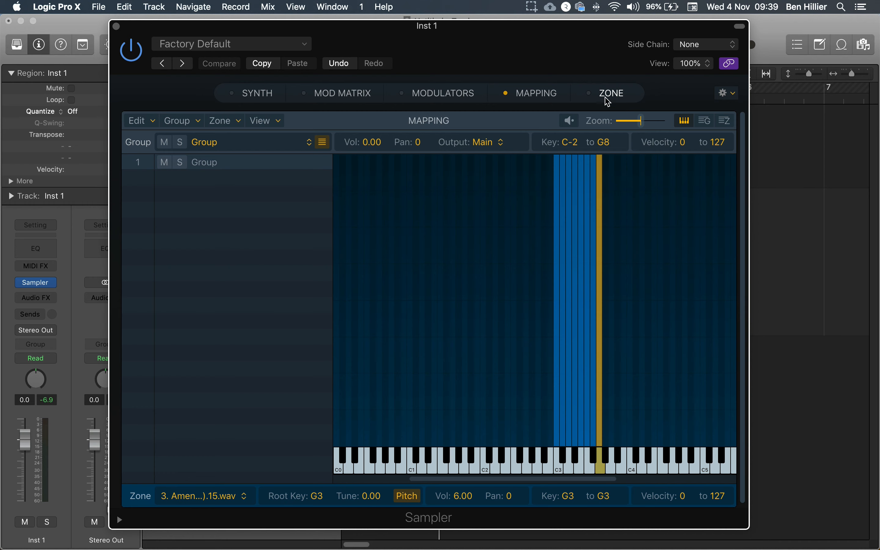
pyautogui.moveTo(494, 39); pyautogui.dragTo(502, 37)
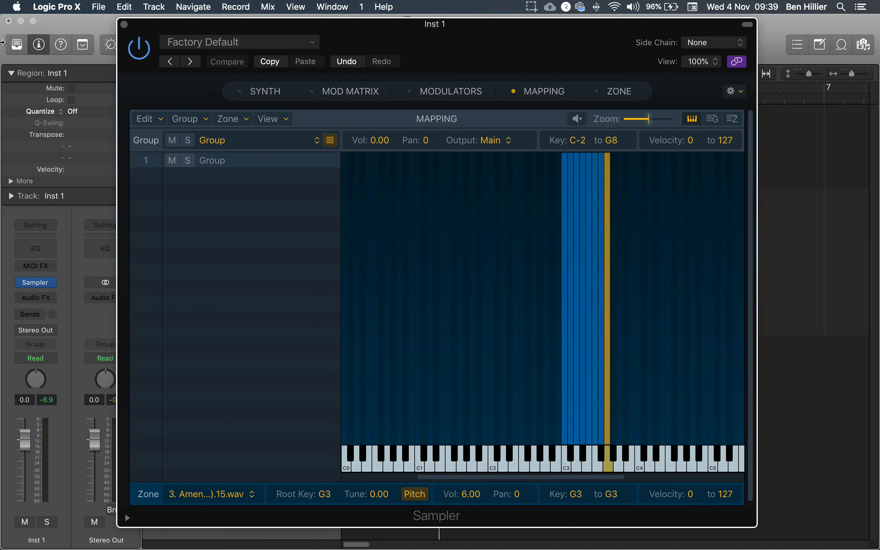
pyautogui.click(124, 25)
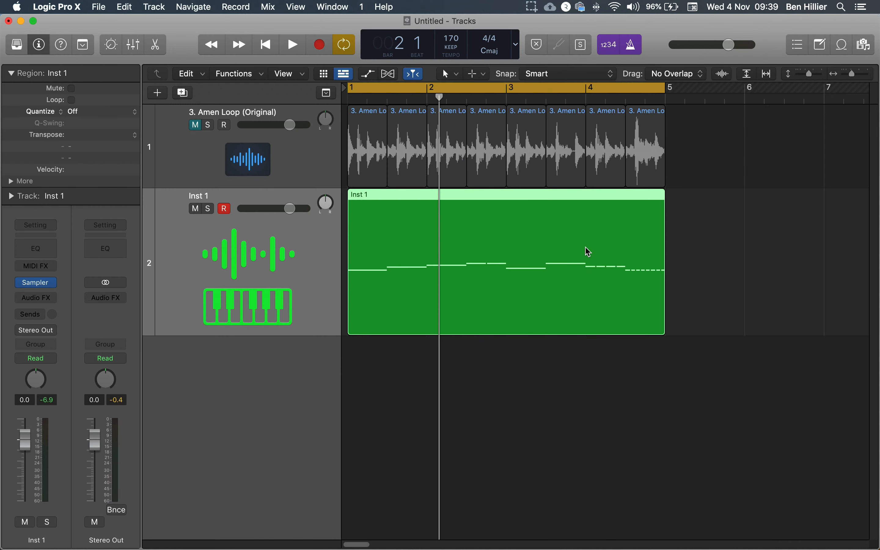
pyautogui.click(533, 5)
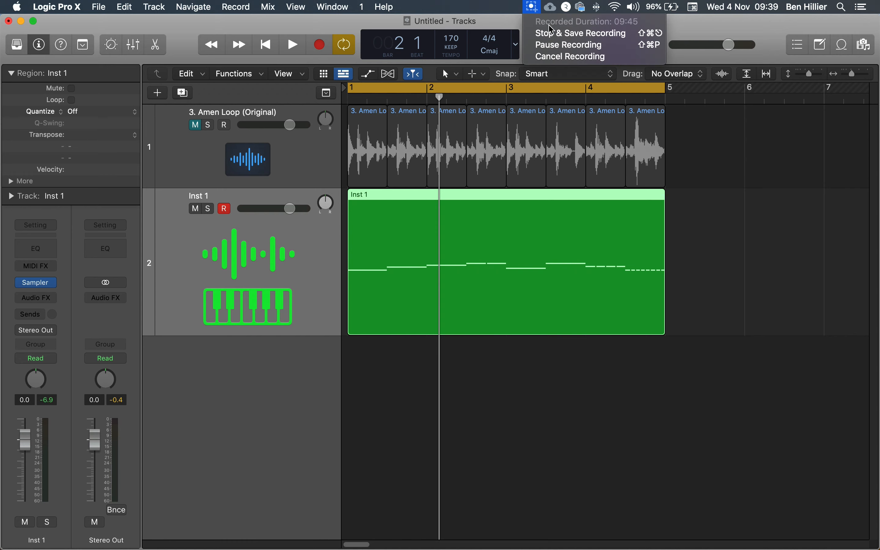